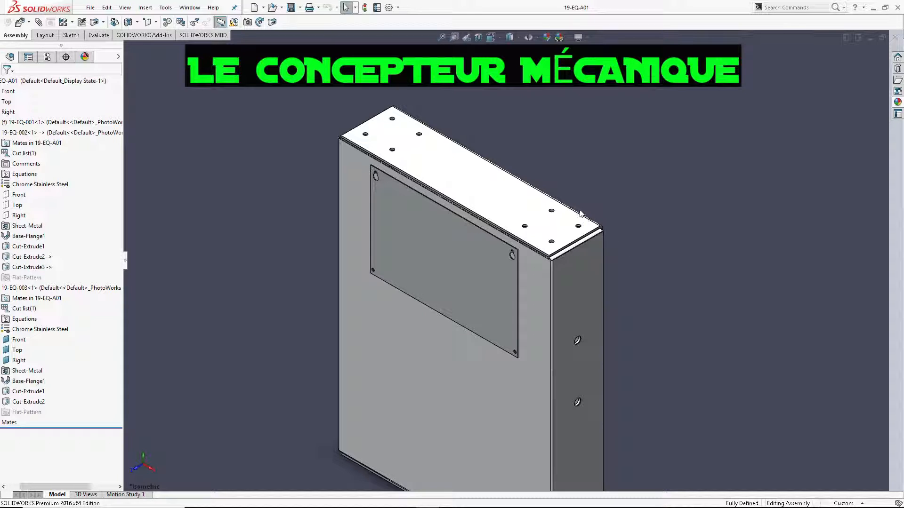
Step: Set the diameter of plate 19-EQ-003's lower-left corner hole to an equation: the diameter of the 19-EQ-002 hole behind it plus 2
left_click_drag(55, 487, 43, 487)
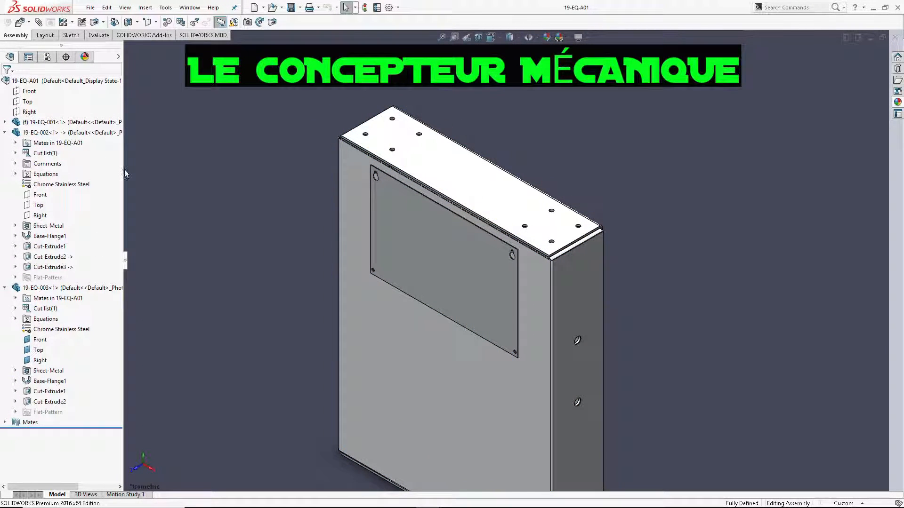
scroll(337, 262, "down", 10)
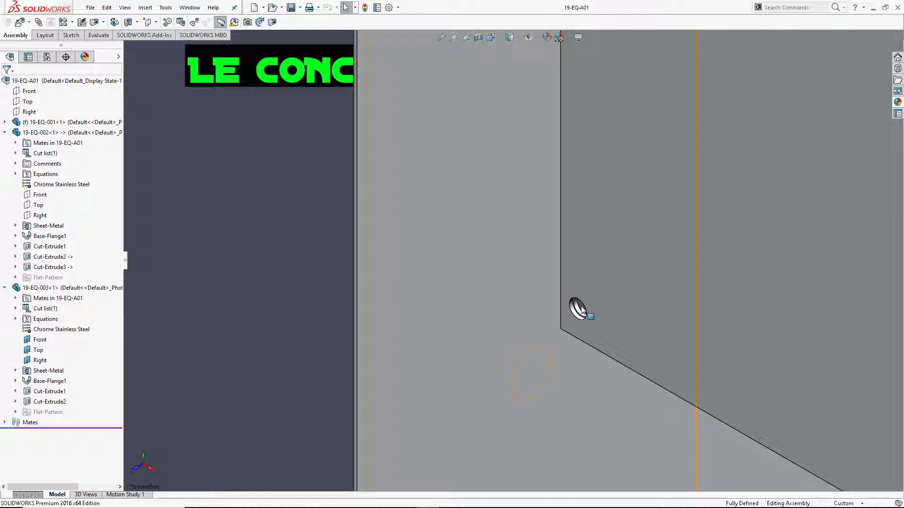
scroll(579, 313, "down", 6)
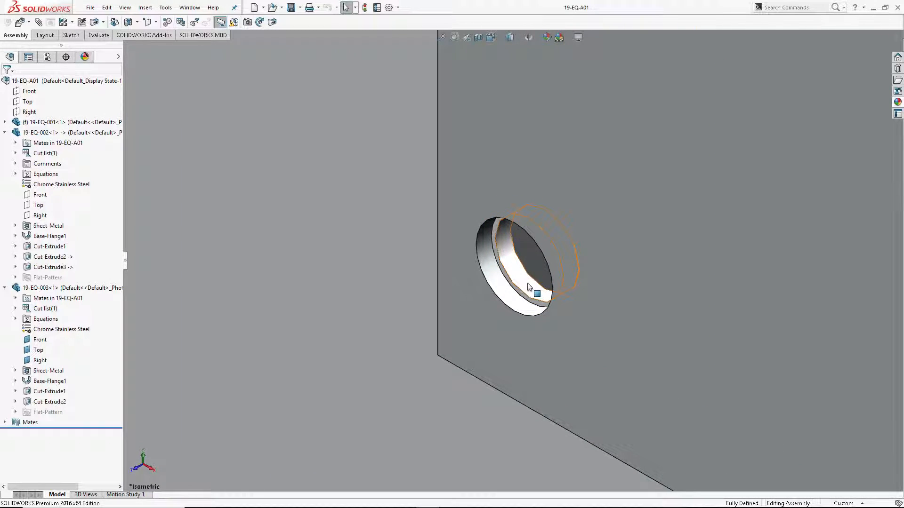
left_click(506, 298)
scroll(506, 298, "up", 8)
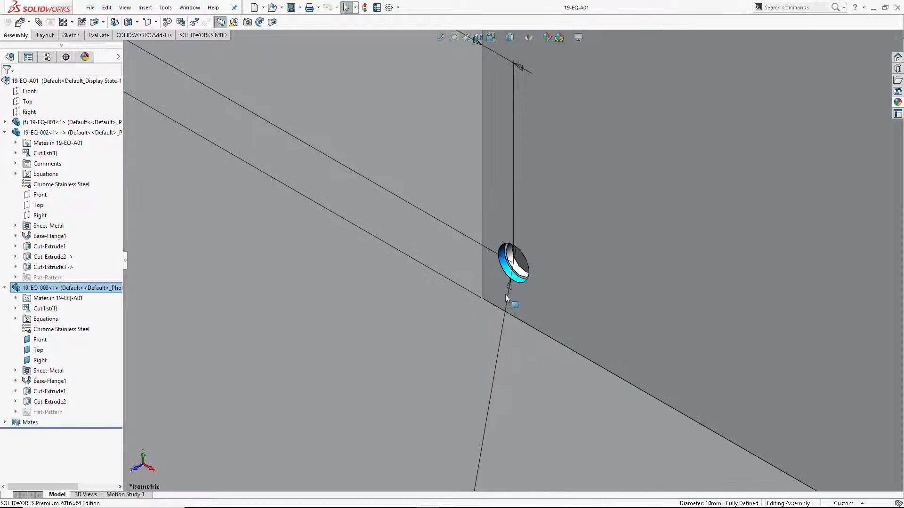
double_click(484, 389)
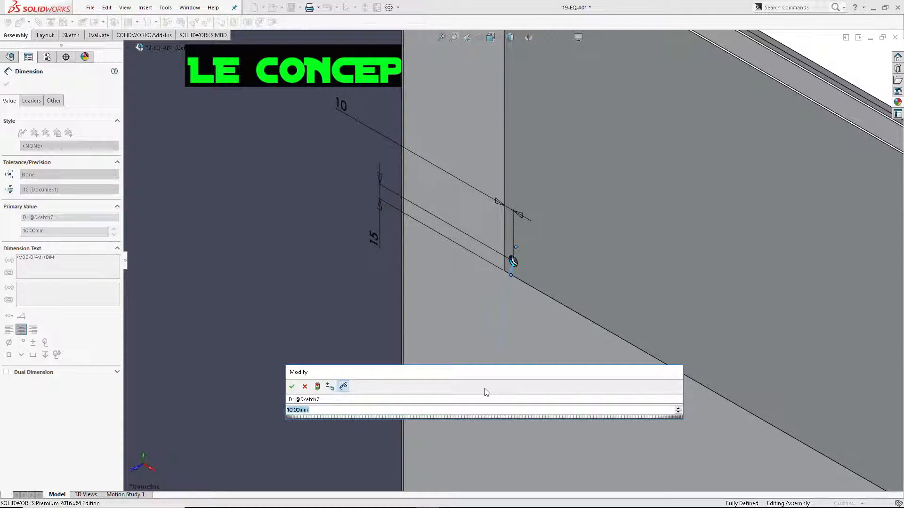
type("=")
scroll(504, 264, "up", 6)
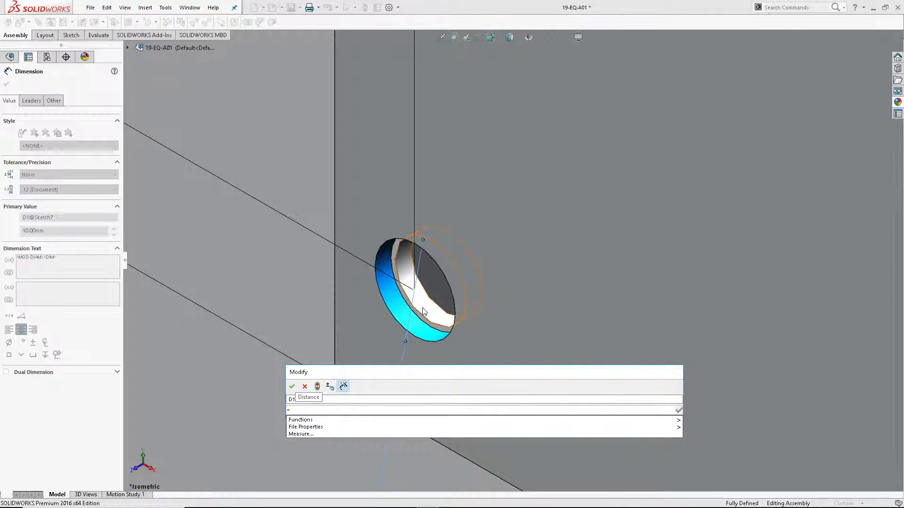
left_click(422, 308)
scroll(588, 310, "down", 1)
left_click_drag(502, 375, 468, 438)
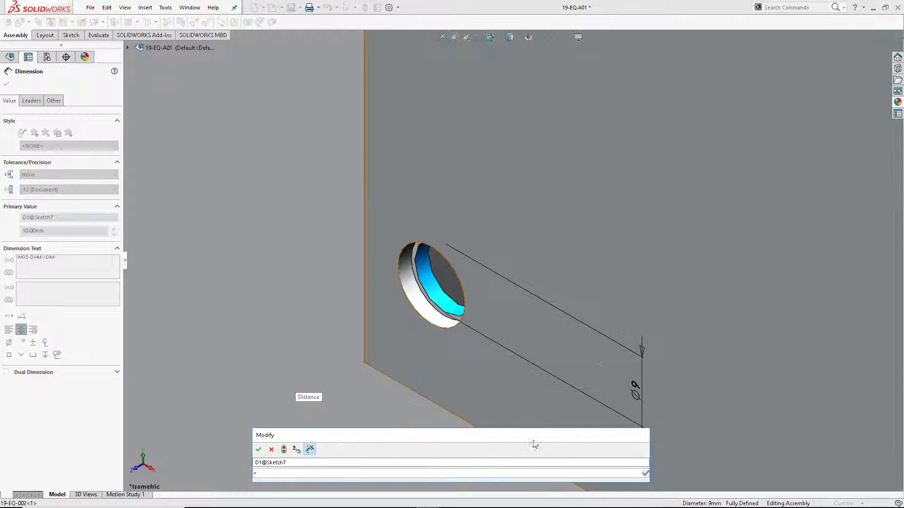
left_click(635, 394)
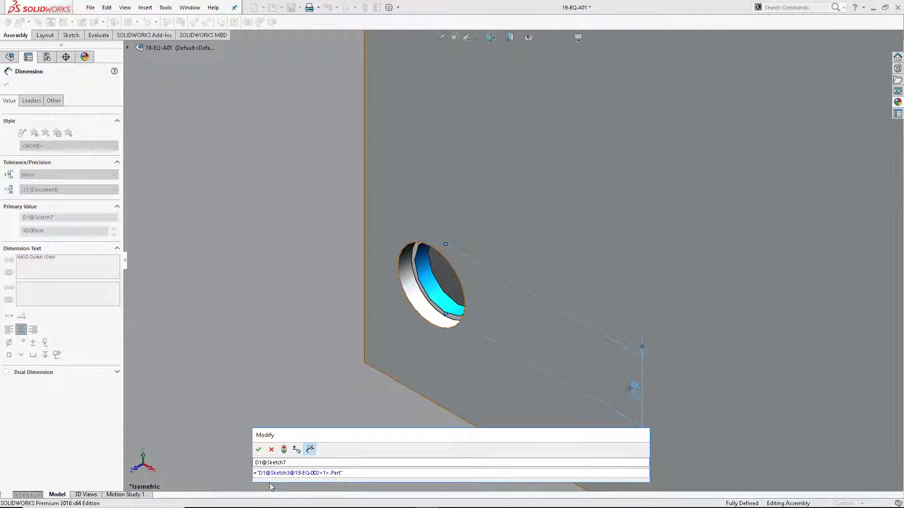
left_click_drag(286, 440, 237, 173)
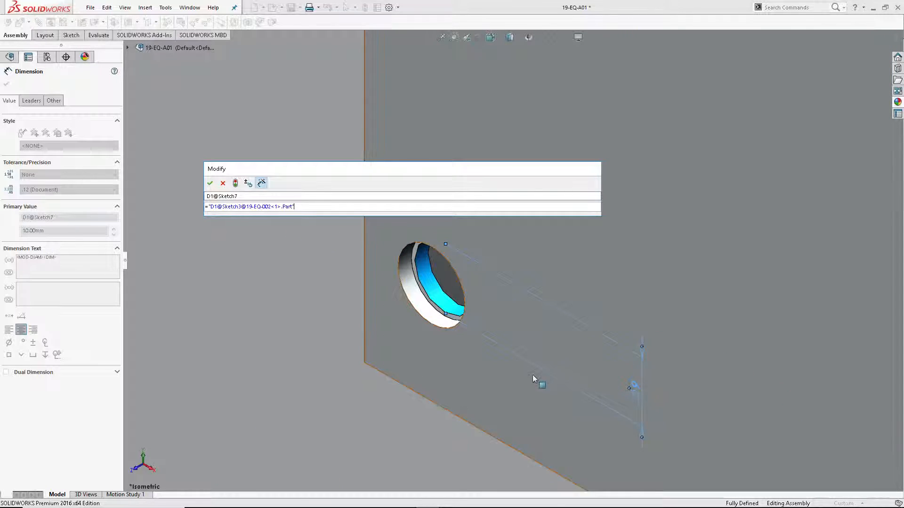
type("+2")
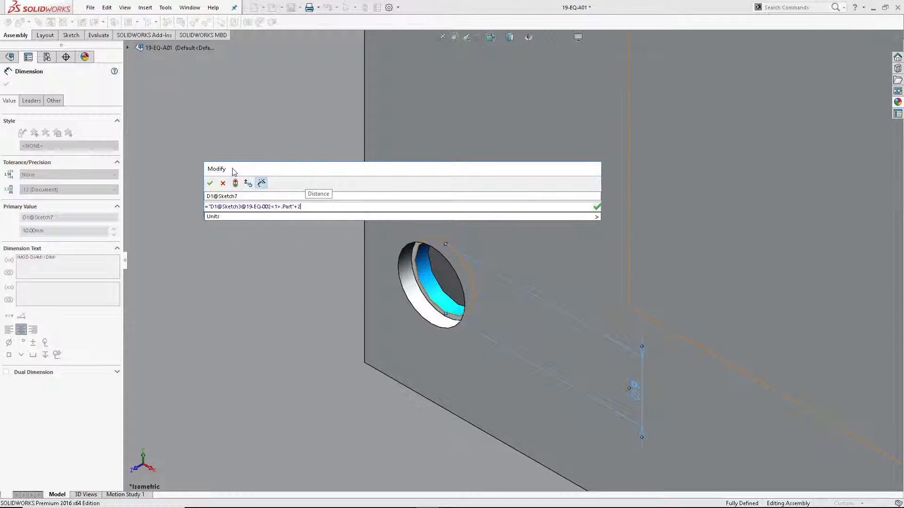
left_click(210, 185)
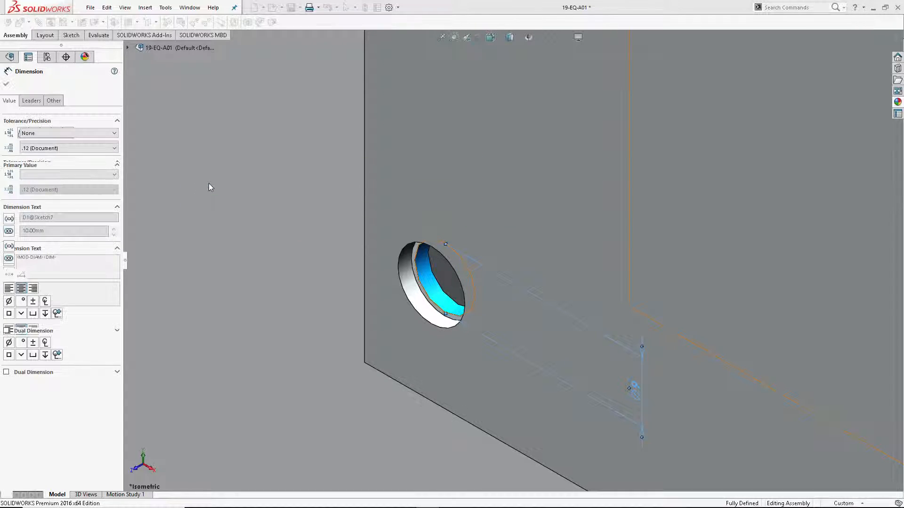
left_click(211, 188)
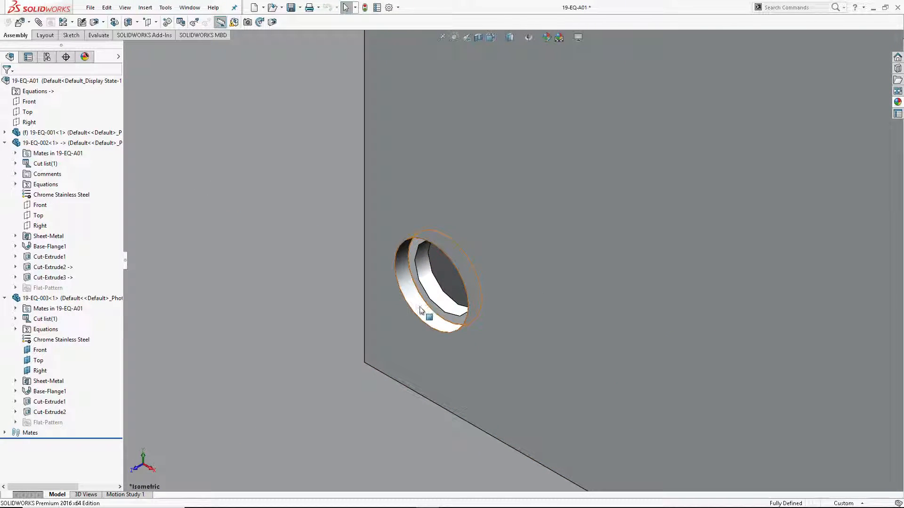
Step: Set the diameter of the 19-EQ-002 hole behind the plate's lower-left corner hole to 10 mm
double_click(434, 295)
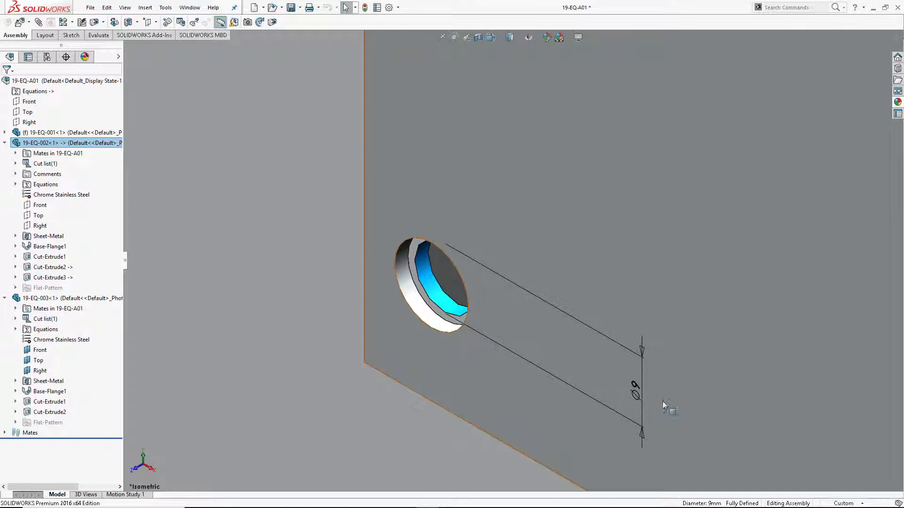
left_click(632, 379)
double_click(448, 304)
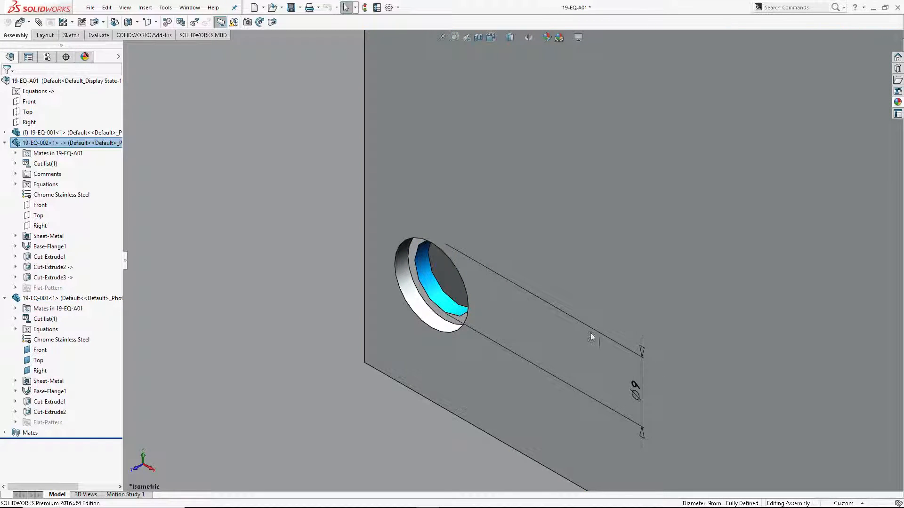
left_click(635, 388)
double_click(640, 387)
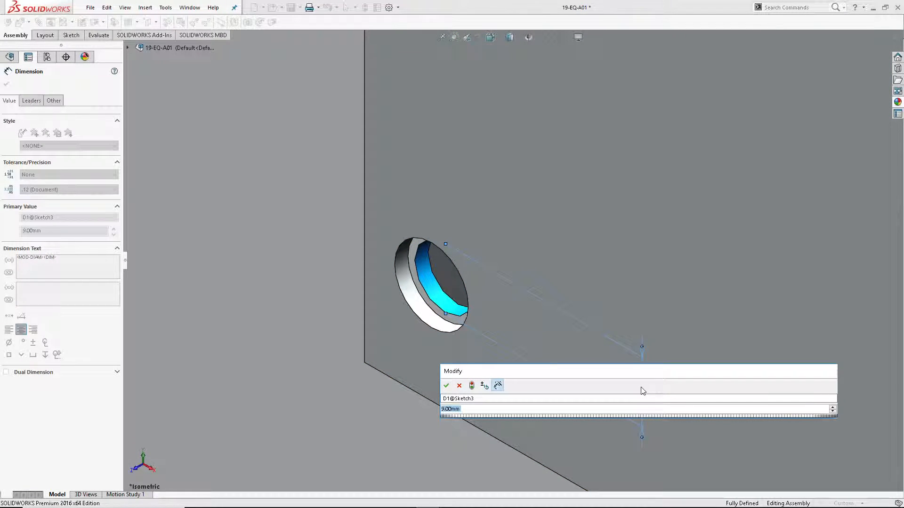
type("10")
key("Return")
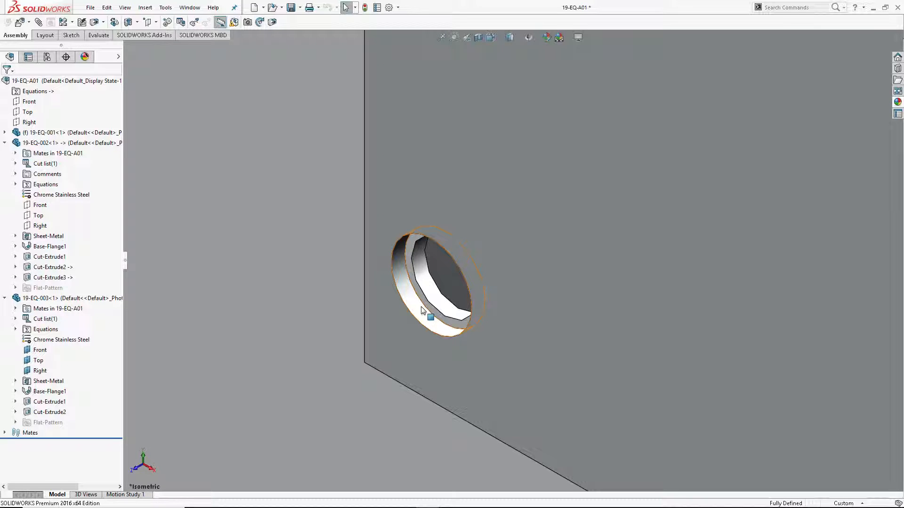
right_click(570, 199)
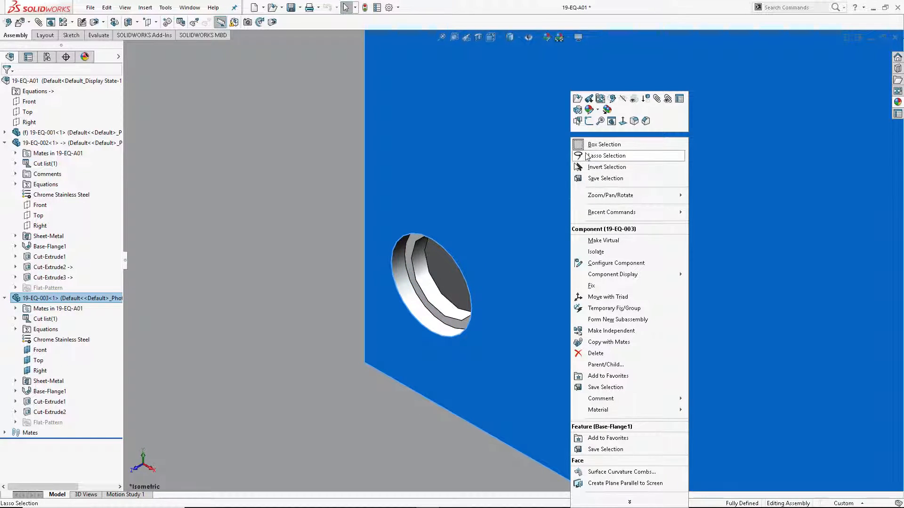
left_click(430, 310)
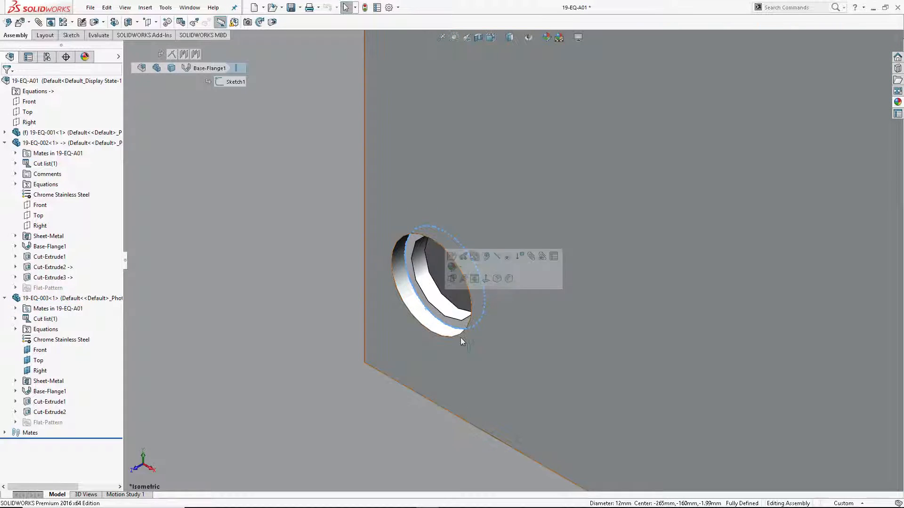
left_click(611, 378)
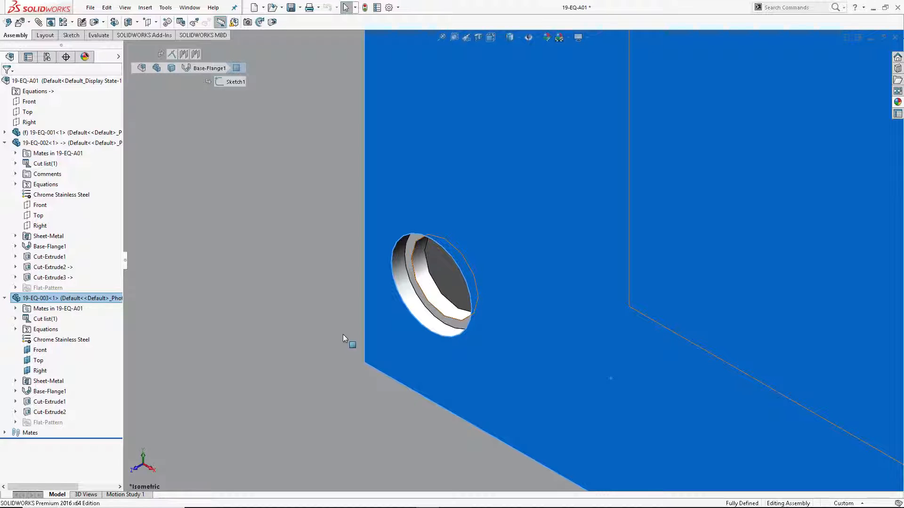
left_click(315, 298)
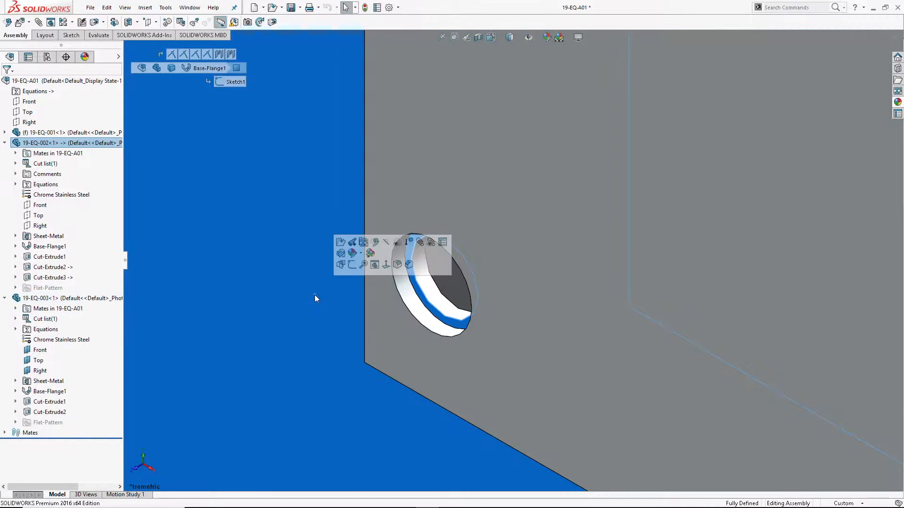
left_click(26, 82)
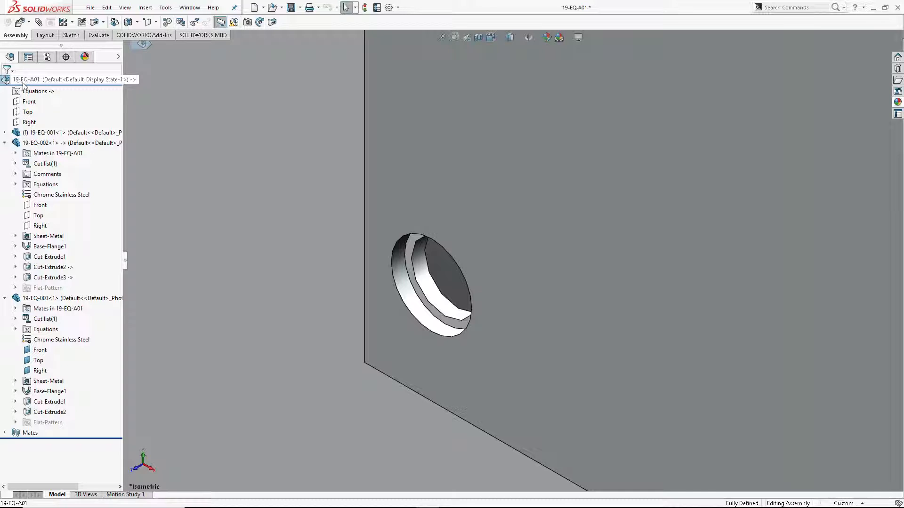
Step: Open plate 19-EQ-003 in its own window and try to edit the lower-left corner hole's diameter
left_click(539, 276)
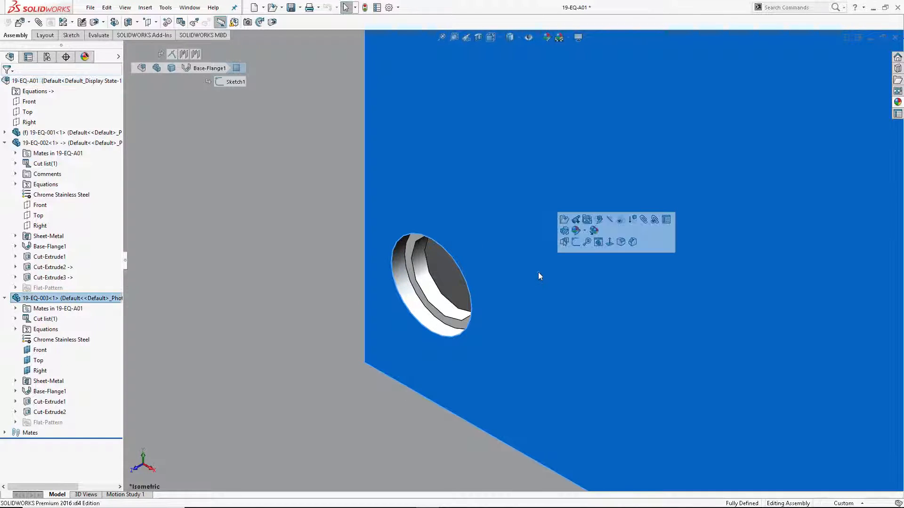
left_click(563, 225)
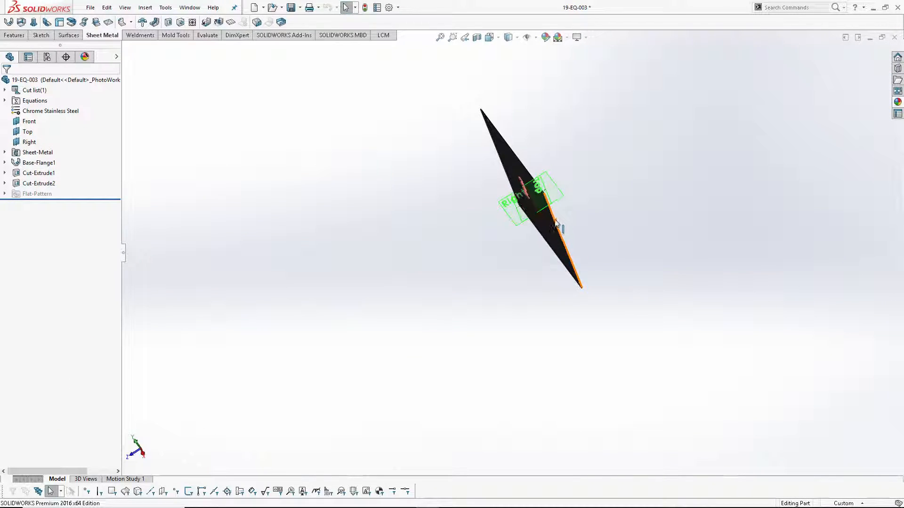
mouse_move(564, 222)
middle_mouse_down()
mouse_move(600, 178)
mouse_move(577, 212)
middle_mouse_up()
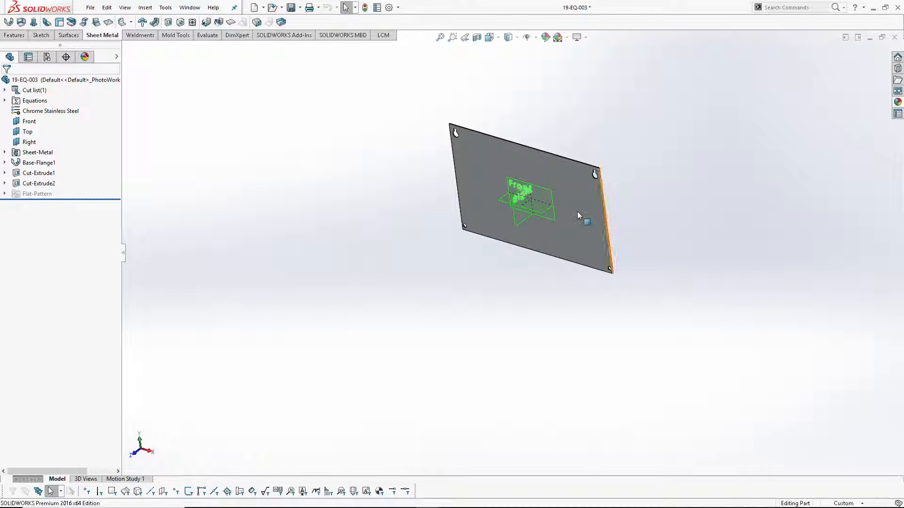
scroll(577, 211, "down", 15)
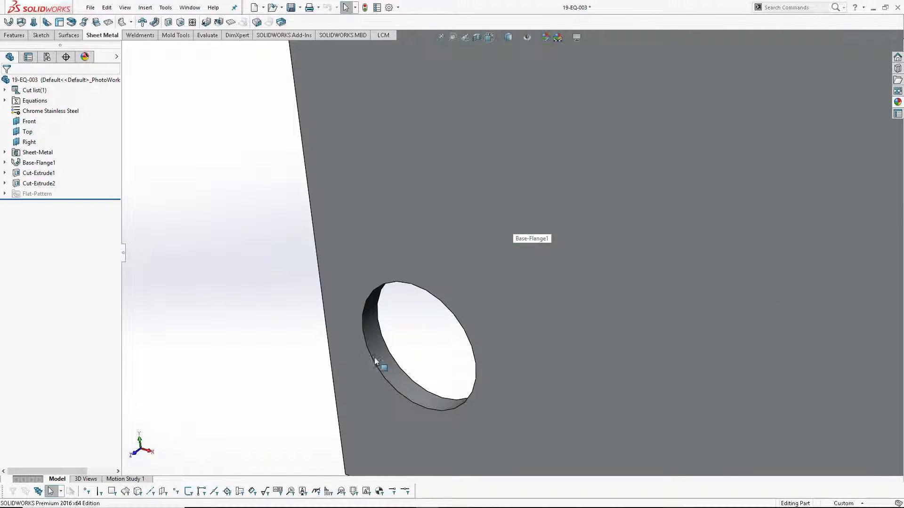
left_click(379, 359)
scroll(453, 369, "up", 10)
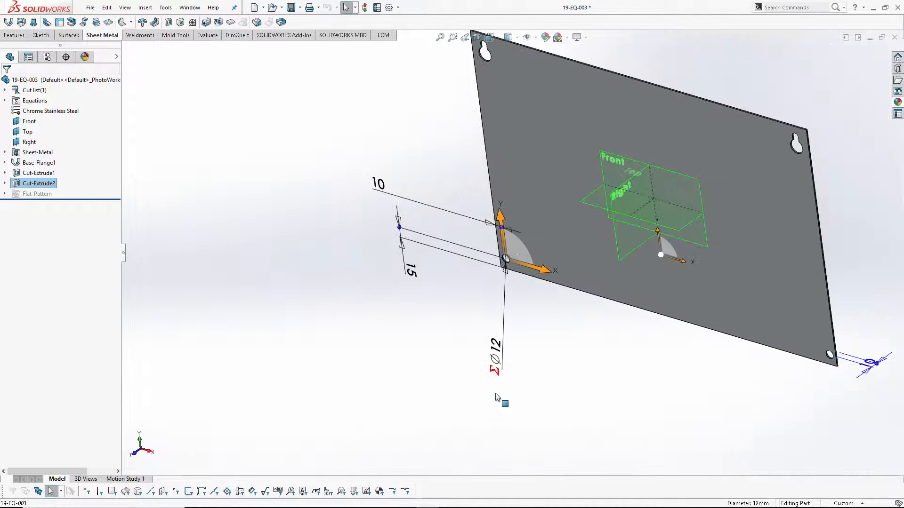
scroll(496, 400, "down", 4)
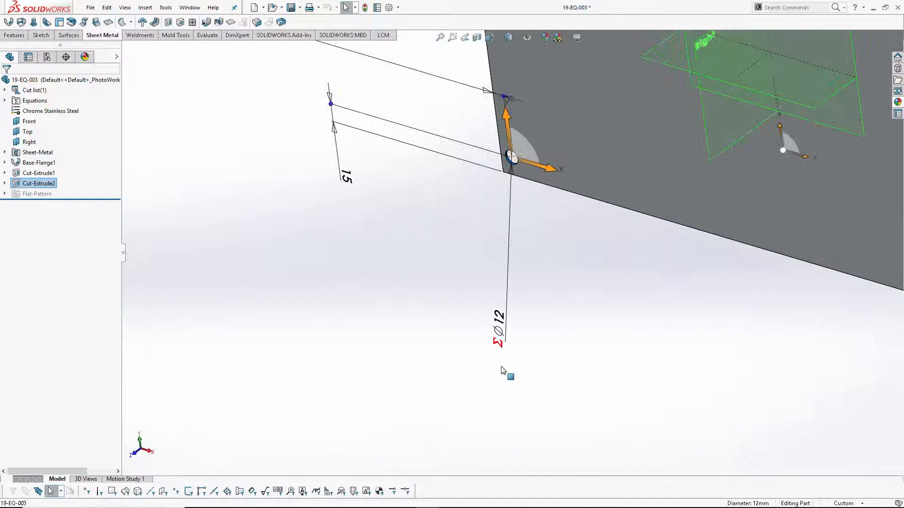
double_click(501, 322)
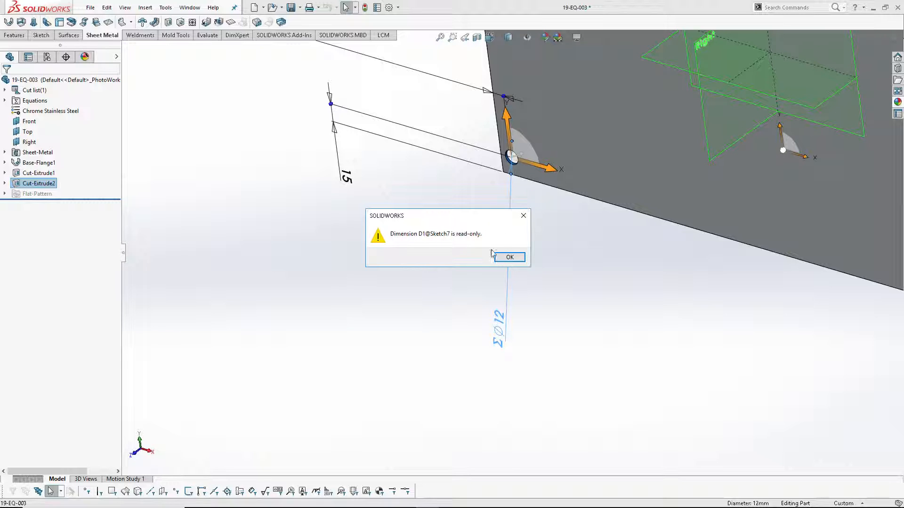
left_click(519, 259)
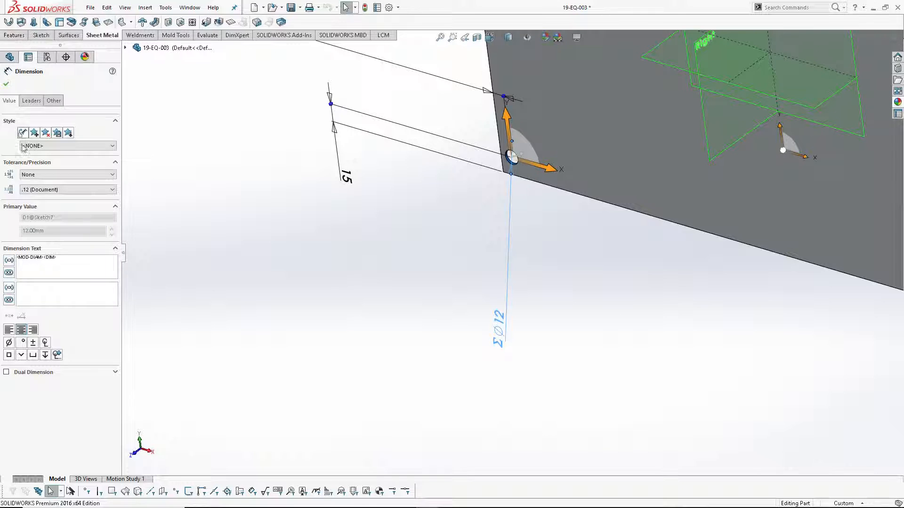
Step: Turn off the read-only option of the lower-left corner hole's diameter and accept 12 mm as its value
left_click(53, 101)
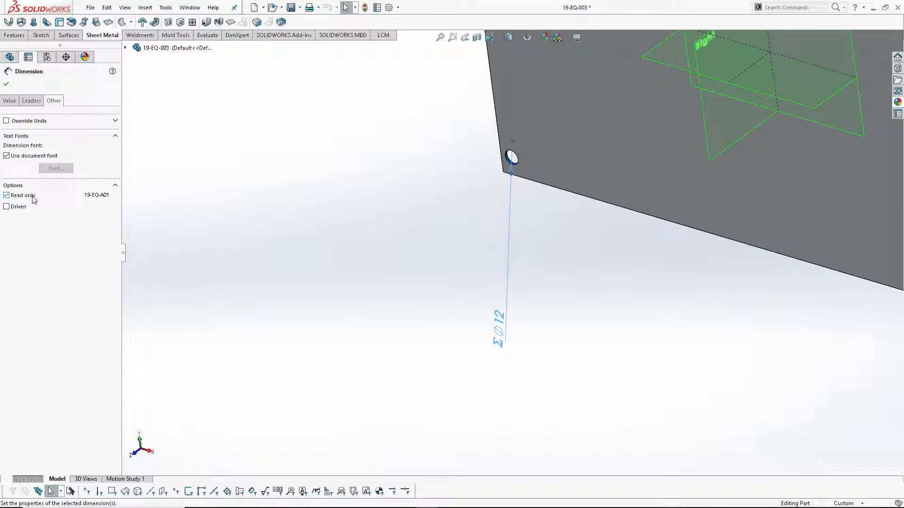
left_click(22, 195)
double_click(495, 319)
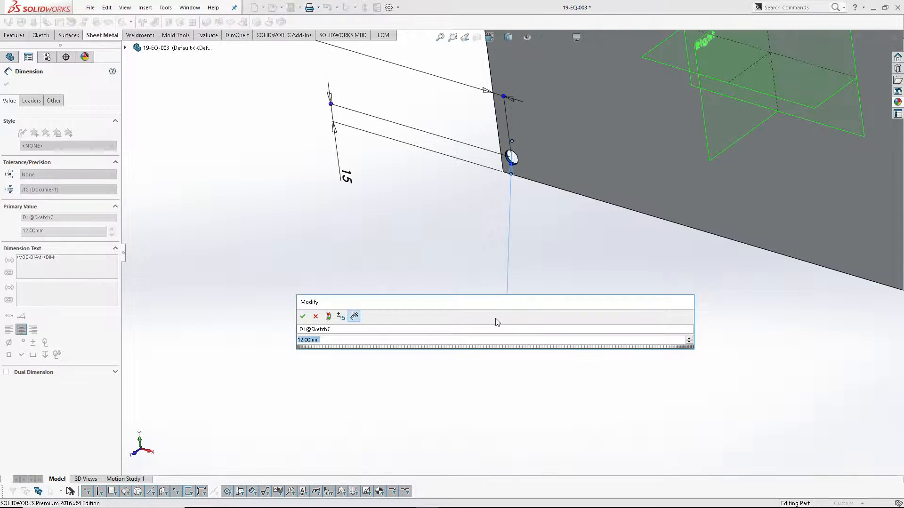
left_click(332, 340)
left_click(303, 316)
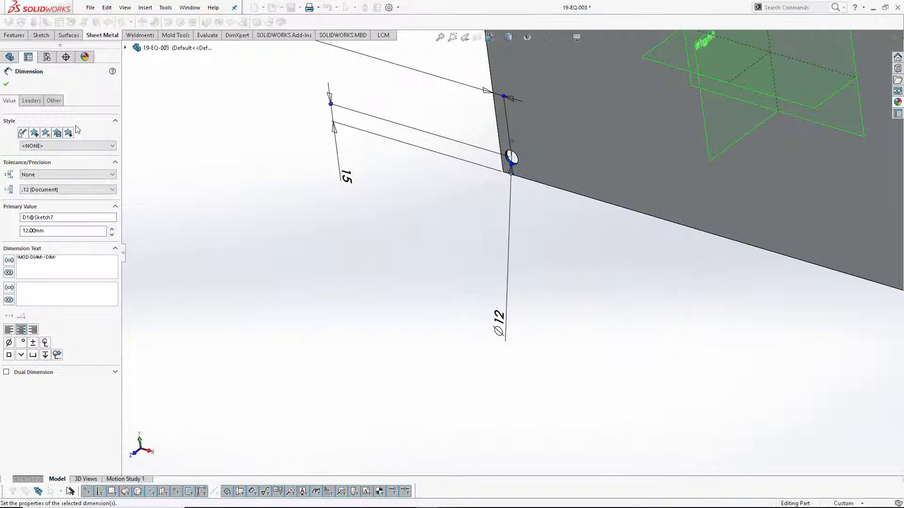
left_click(51, 102)
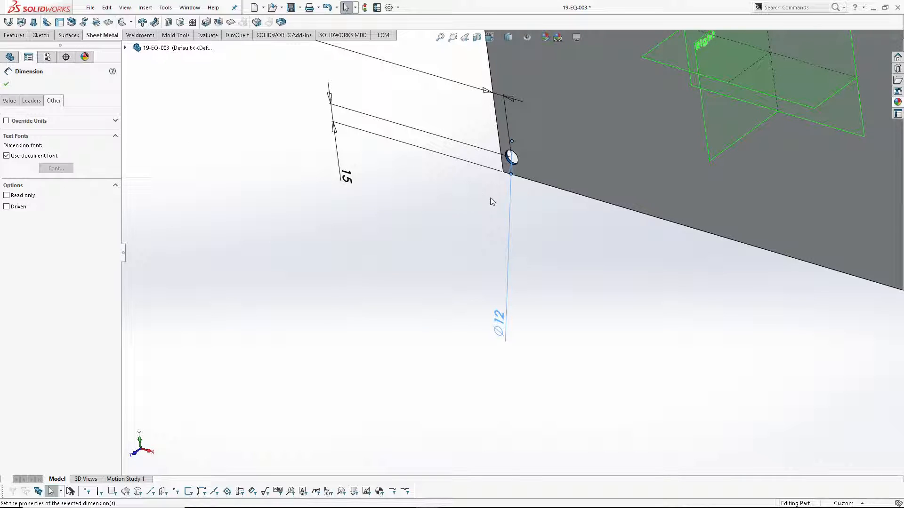
Step: Close plate 19-EQ-003 without saving and discard its changes in the assembly
left_click(897, 38)
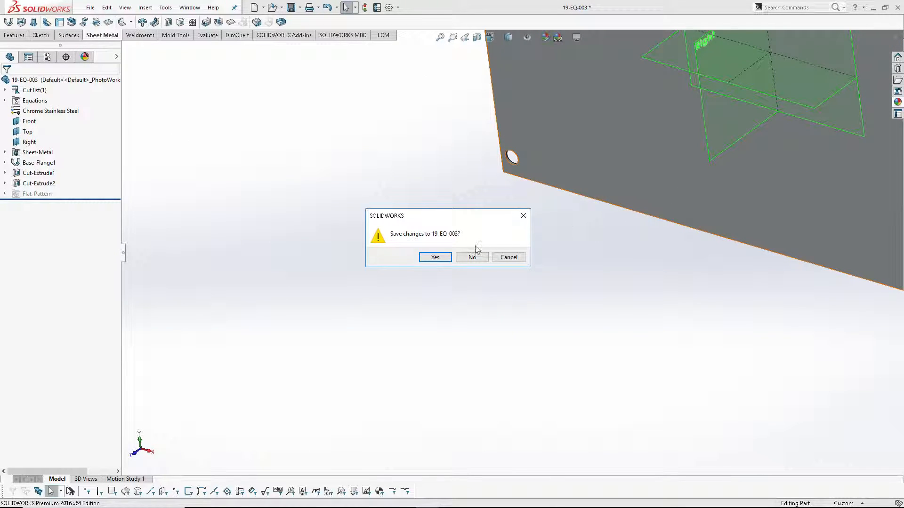
left_click(470, 257)
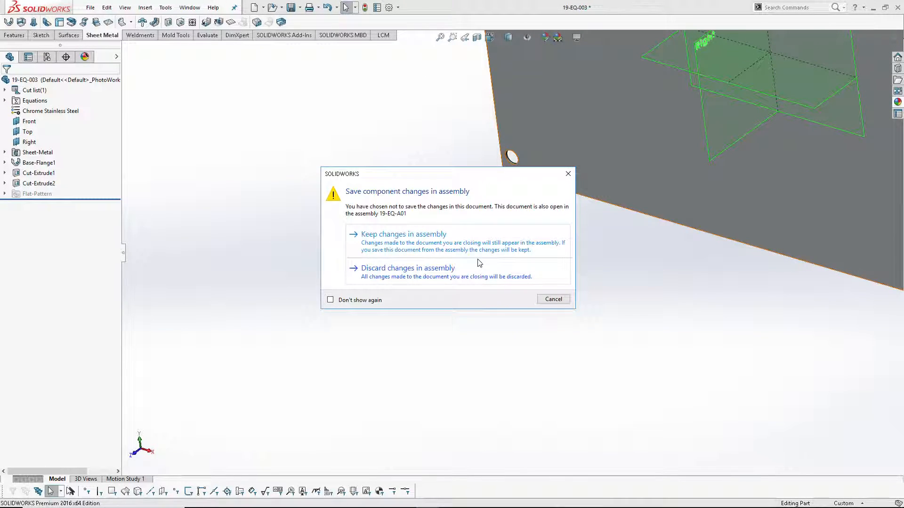
left_click(465, 280)
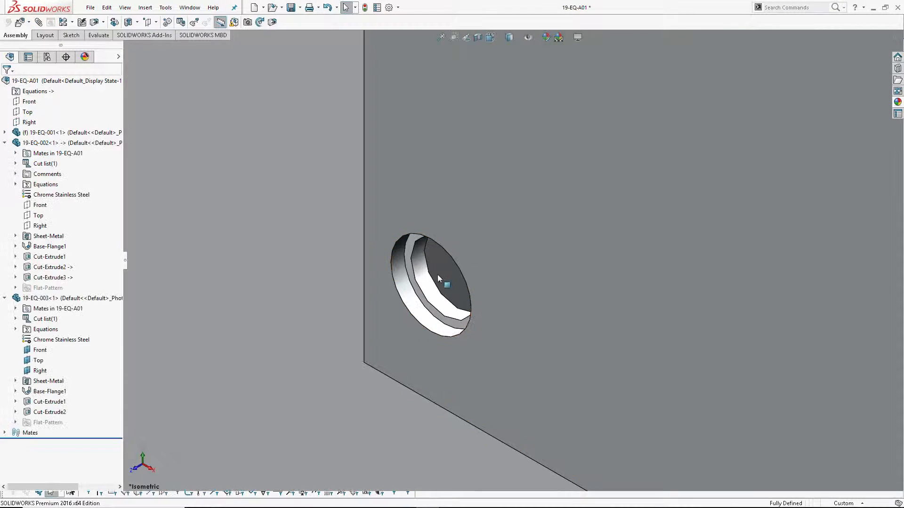
Step: Check the dimensions of plate 19-EQ-003's lower-left corner hole in the assembly, including its equation-driven diameter
double_click(410, 306)
scroll(409, 306, "up", 4)
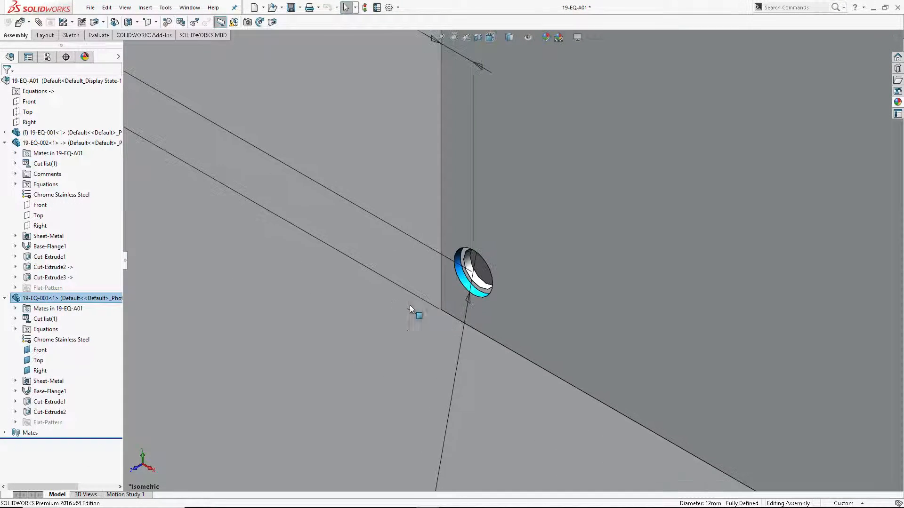
scroll(409, 306, "up", 8)
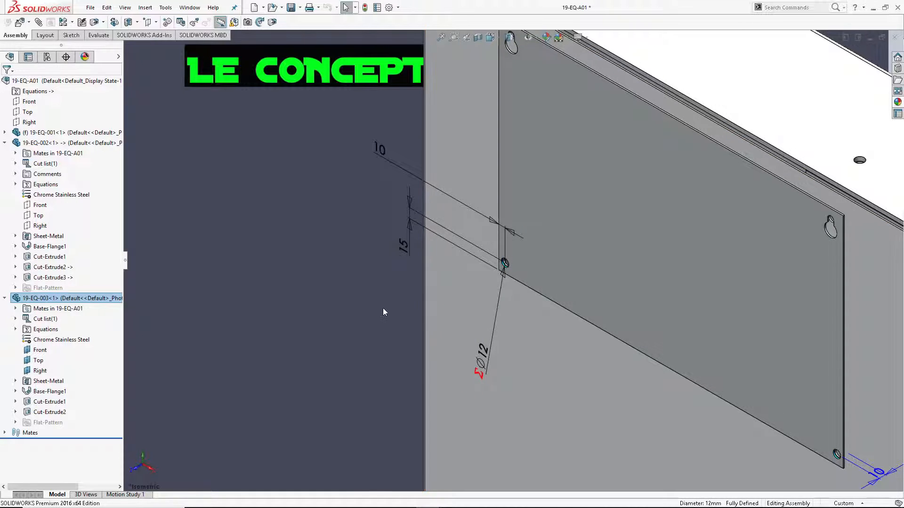
left_click(383, 310)
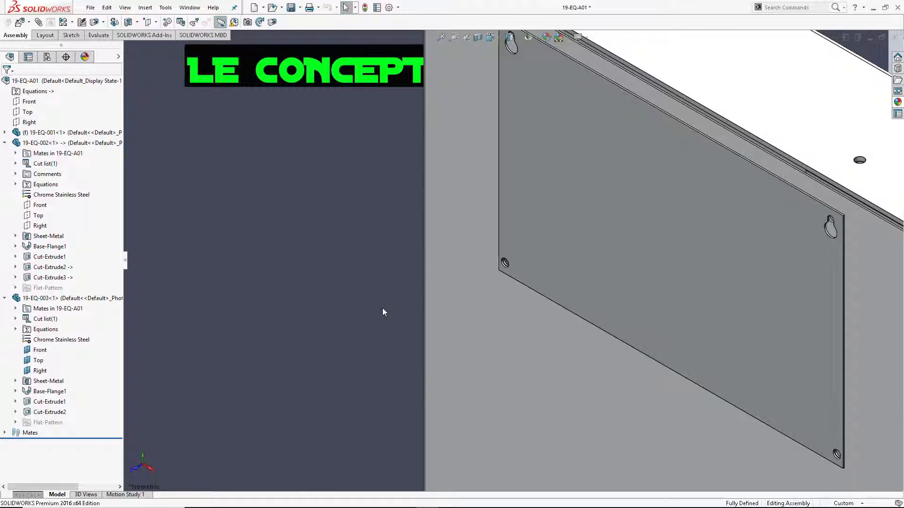
Step: Open plate 19-EQ-003 in its own window and display the dimensions of its lower-left corner hole
right_click(637, 137)
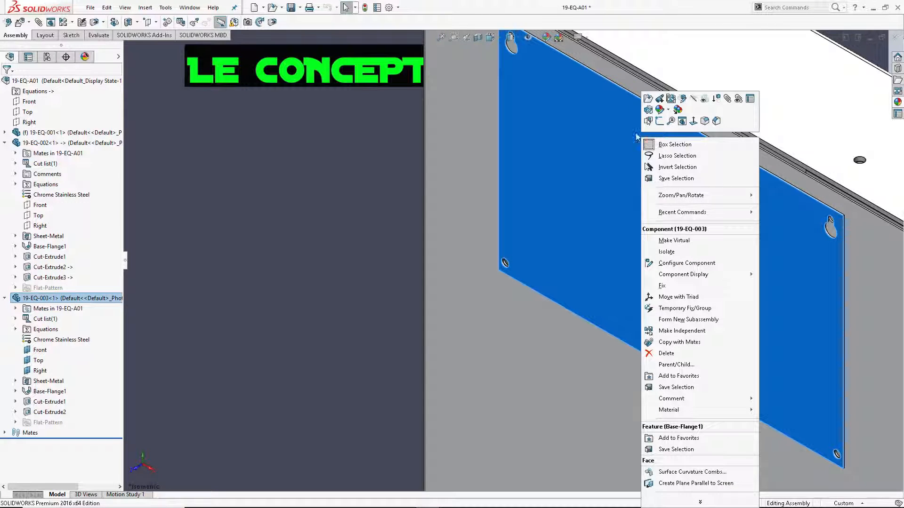
left_click(648, 98)
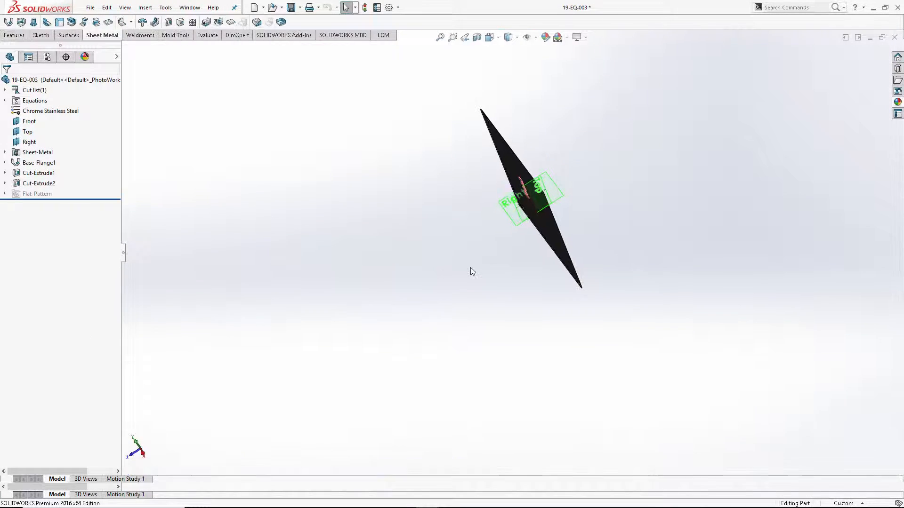
middle_click_drag(470, 268, 417, 263)
scroll(470, 239, "down", 8)
left_click(651, 297)
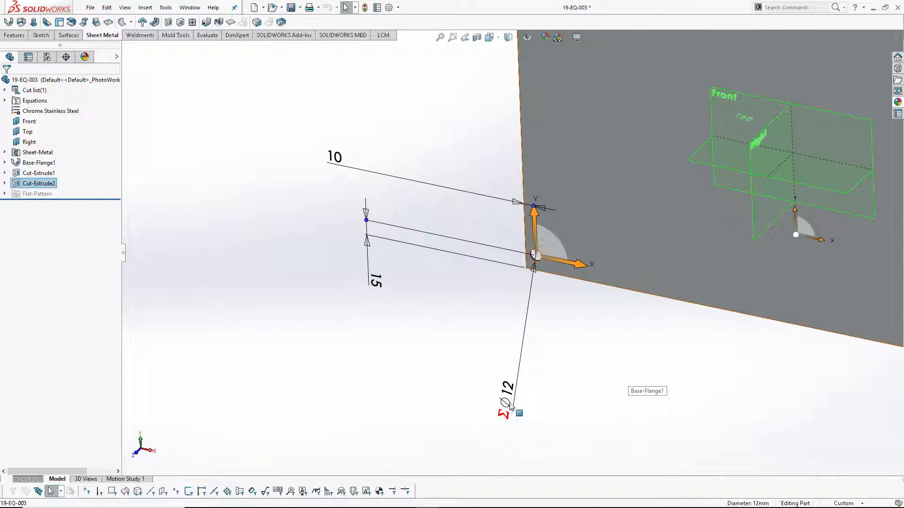
Step: Try to edit the corner hole's diameter and check which assembly its read-only option refers to
double_click(520, 414)
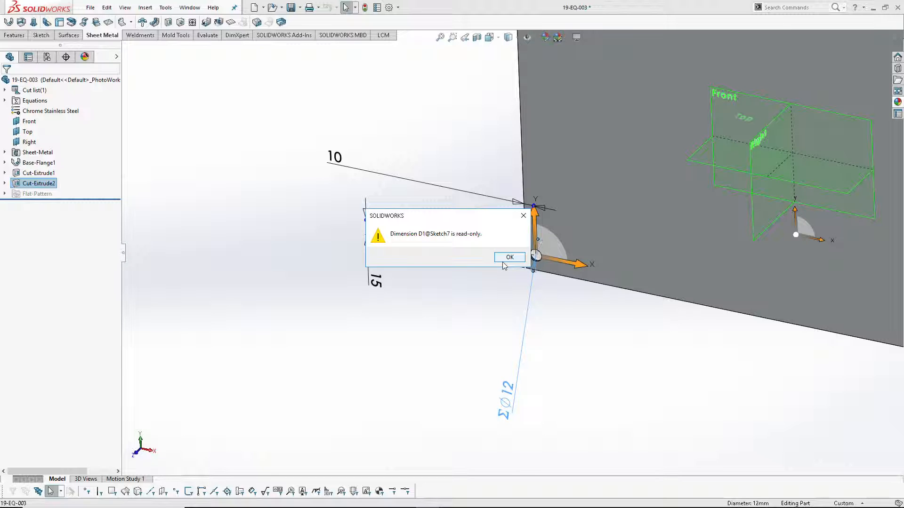
left_click(509, 257)
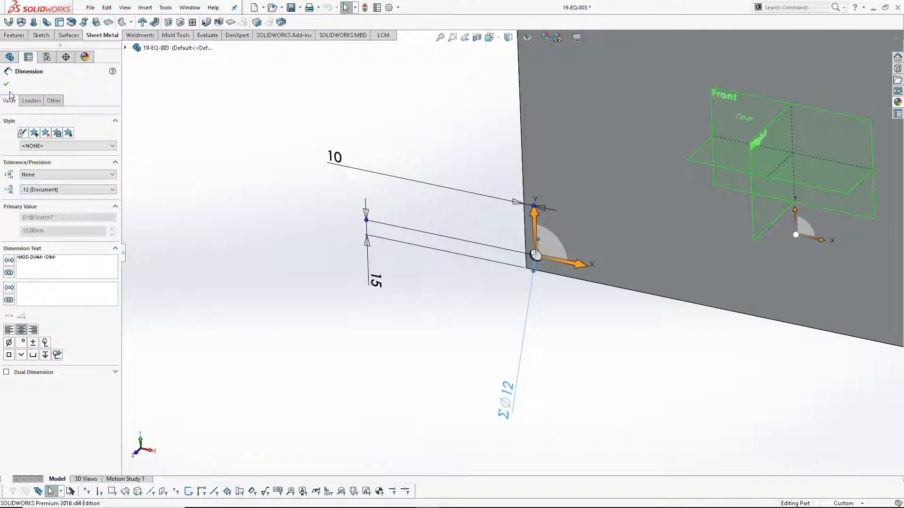
left_click(53, 101)
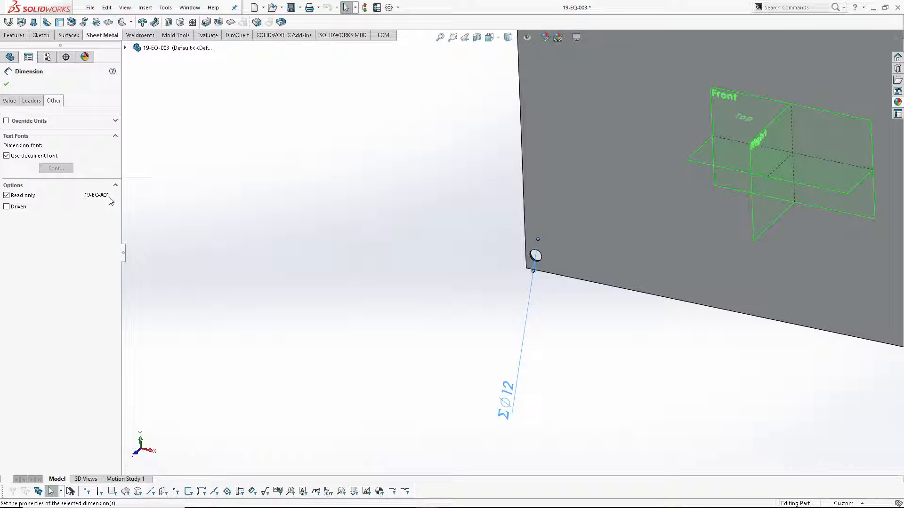
left_click(6, 84)
right_click(69, 81)
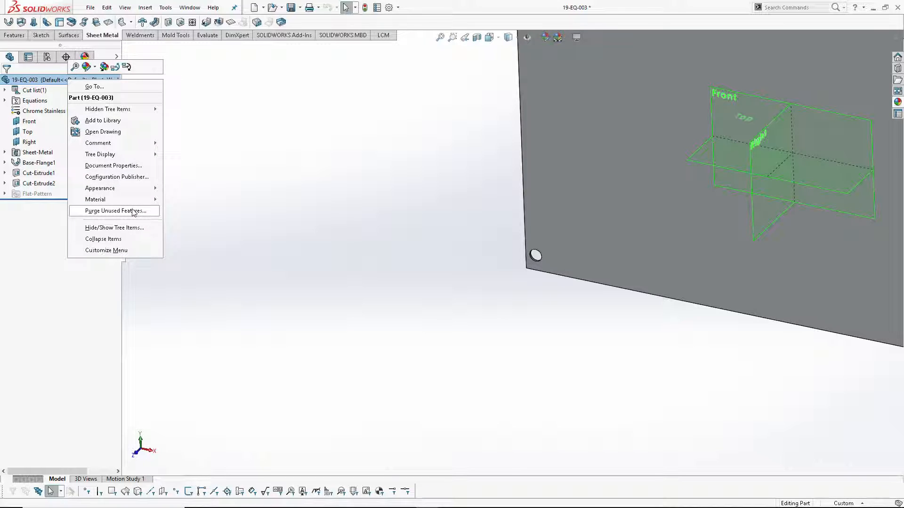
left_click(146, 262)
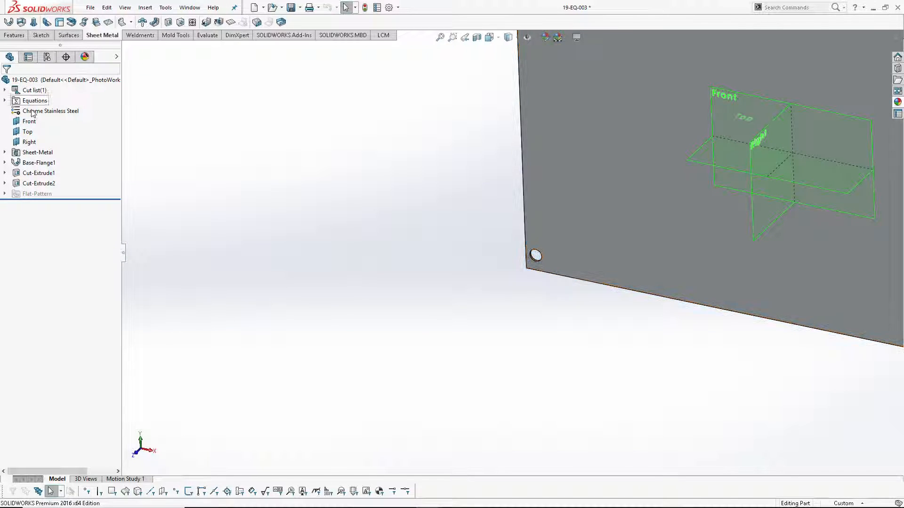
right_click(38, 82)
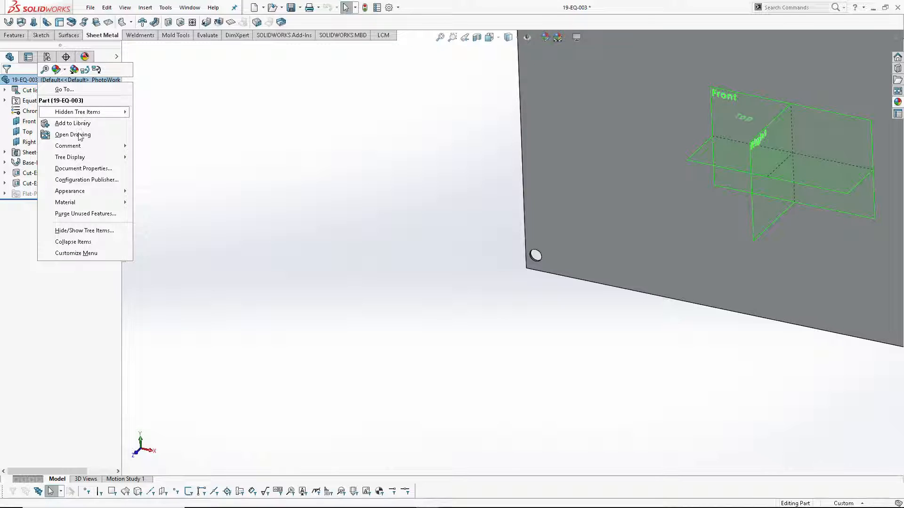
left_click(84, 242)
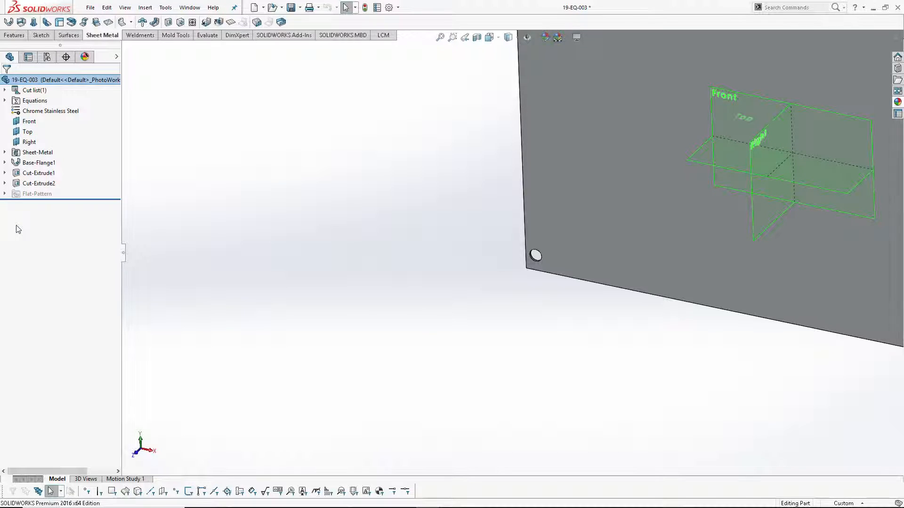
Step: Try again to edit the lower-left hole's diameter and examine the source assembly listed beside its read-only option
scroll(511, 254, "down", 5)
left_click(517, 303)
scroll(527, 320, "up", 6)
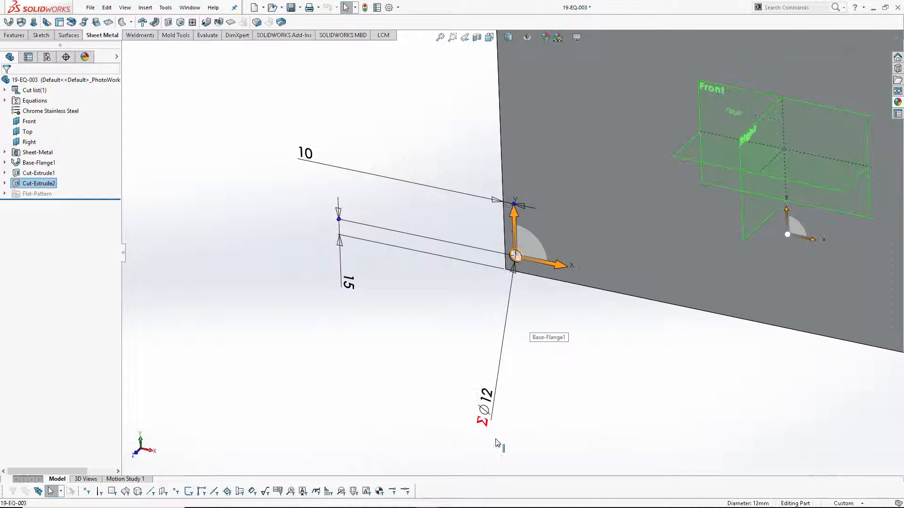
double_click(487, 408)
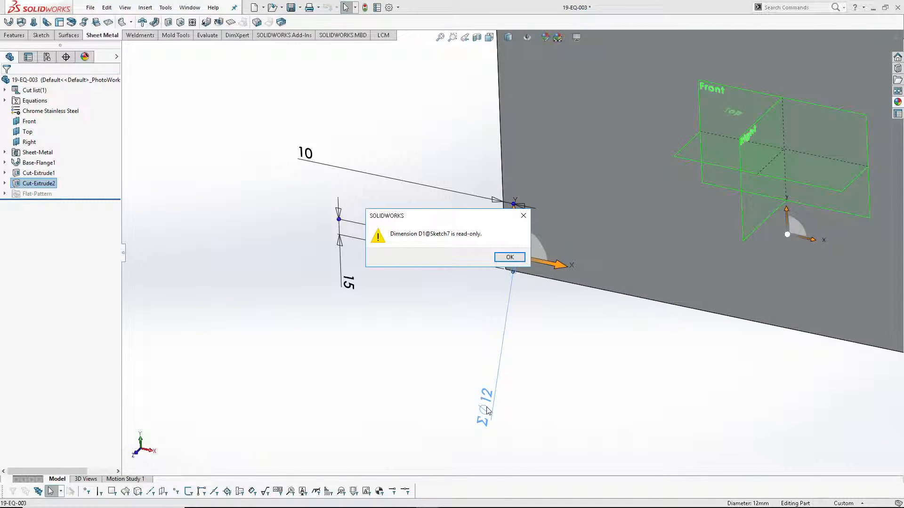
left_click(509, 257)
left_click(53, 100)
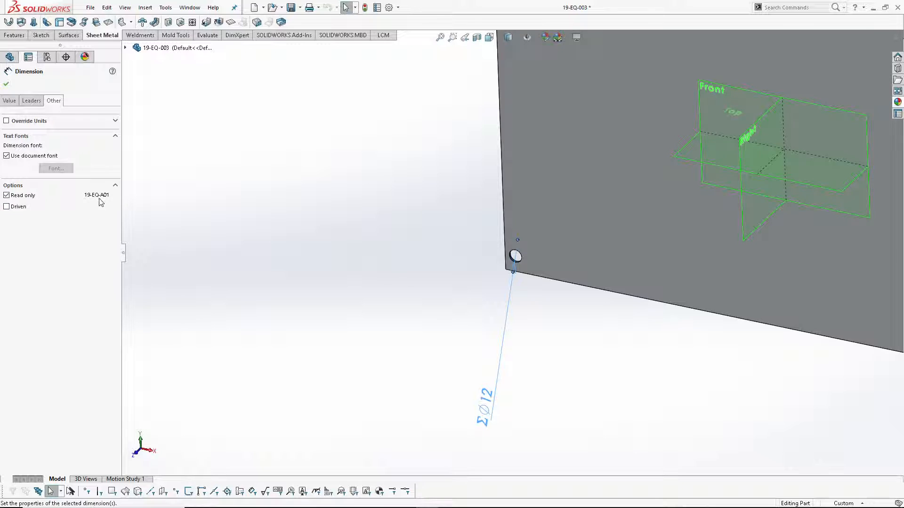
left_click(151, 197)
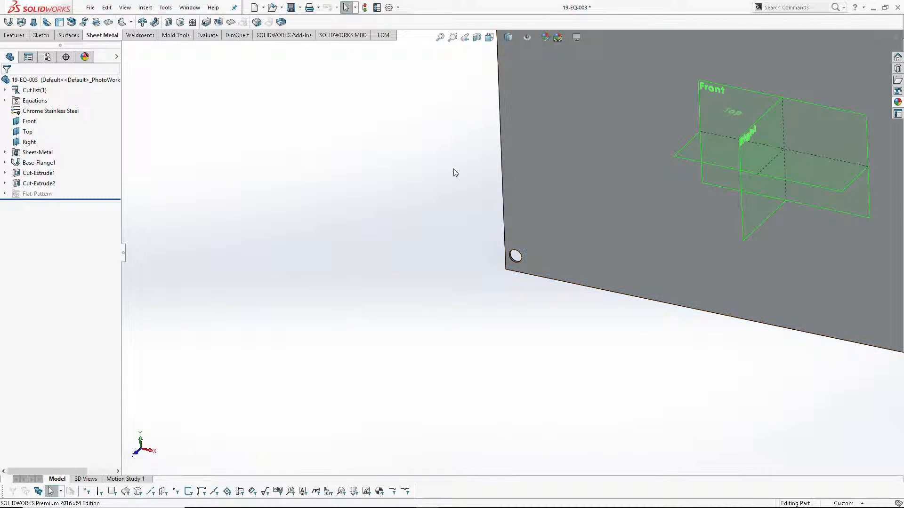
Step: Close the plate part without saving, discarding its changes, and return to assembly 19-EQ-A01
left_click(893, 38)
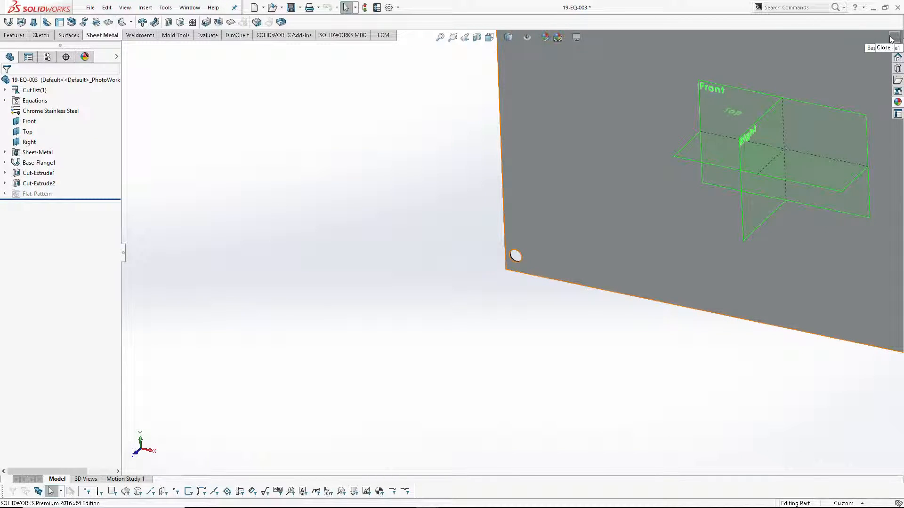
left_click(472, 257)
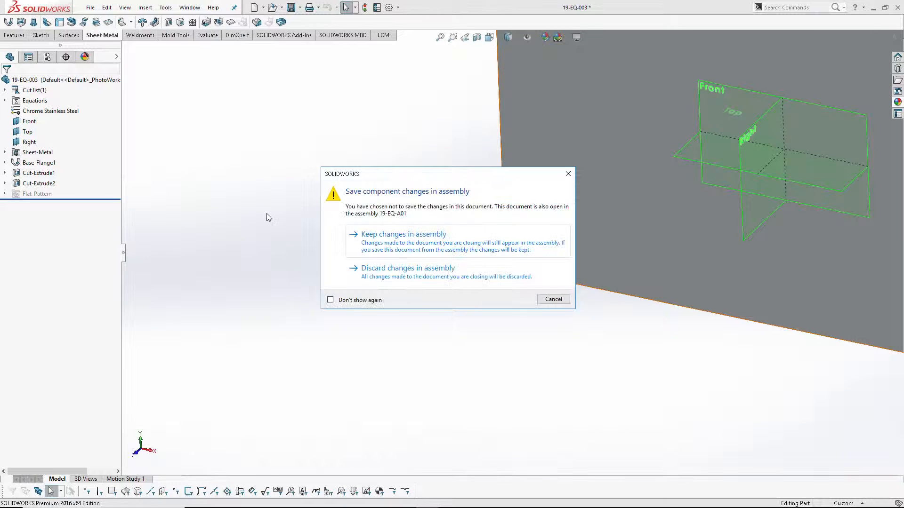
left_click(370, 267)
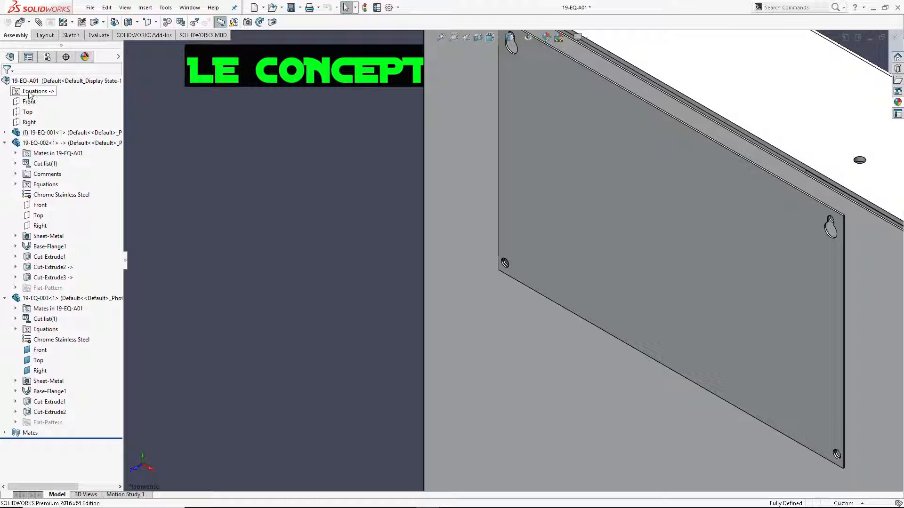
Step: Open the assembly's equations and examine how the component equation names the sketch dimension, part and instance
right_click(29, 92)
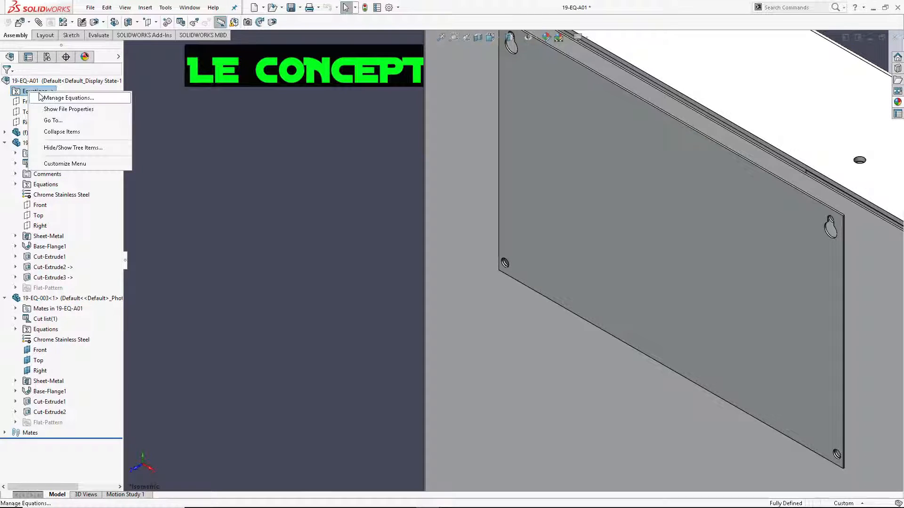
left_click(59, 96)
left_click_drag(297, 398, 243, 82)
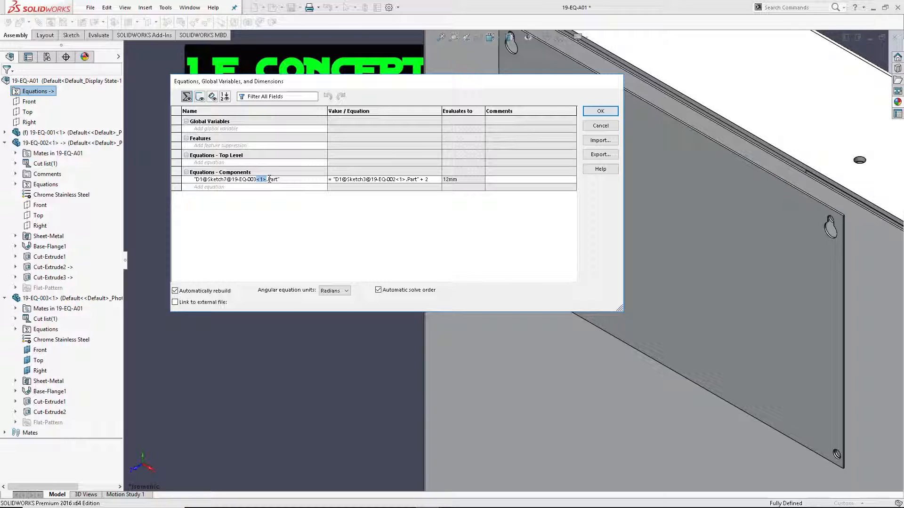
left_click(257, 179)
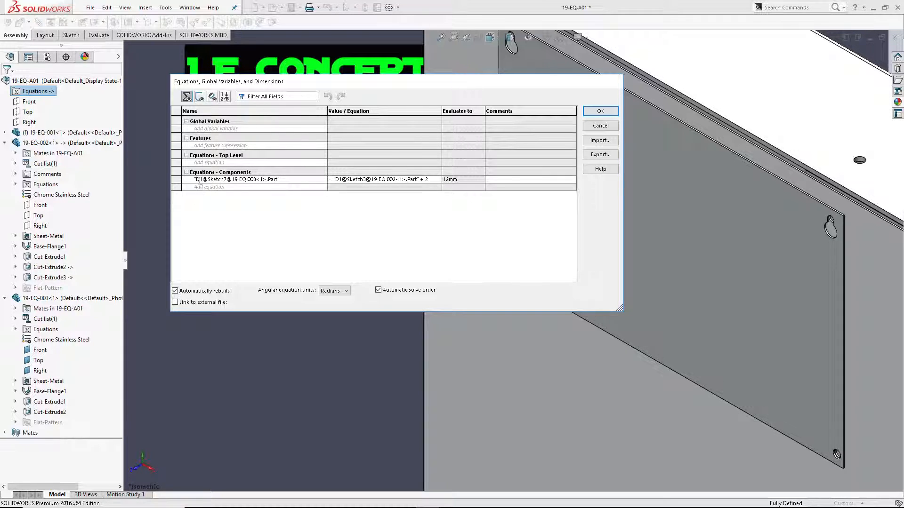
left_click_drag(194, 180, 242, 187)
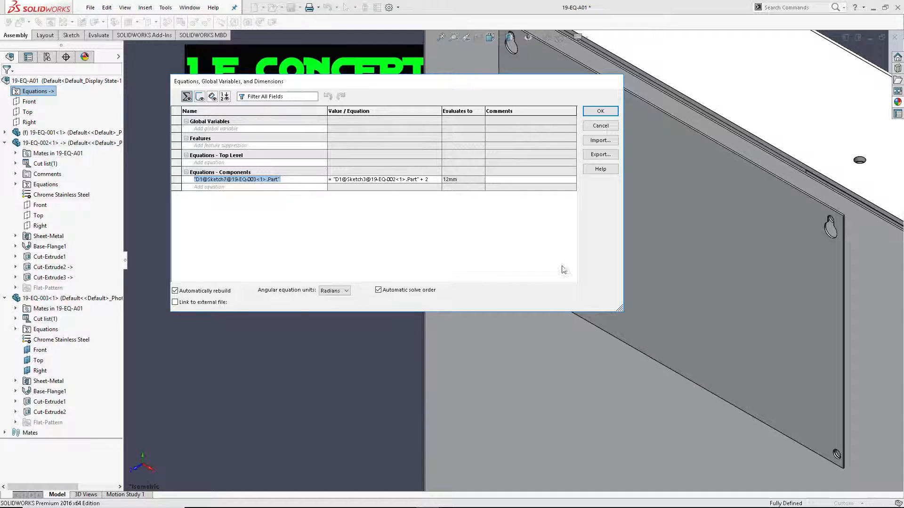
left_click(600, 111)
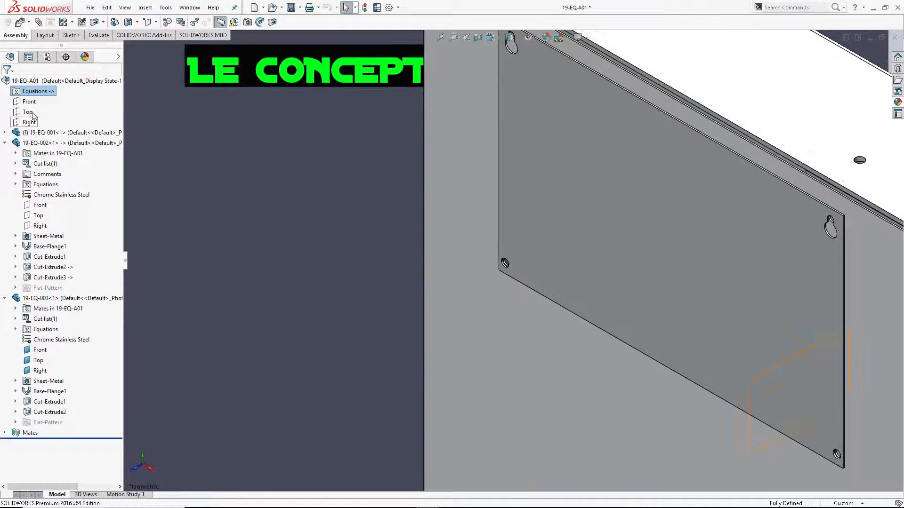
Step: Add a global variable named TOLERIE with the value 2 to the assembly's equations
right_click(39, 92)
left_click(43, 100)
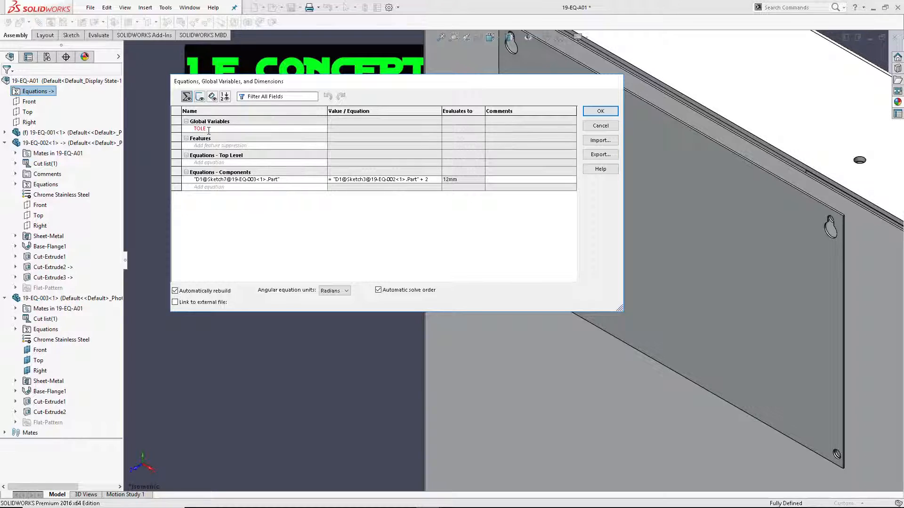
key("Tab")
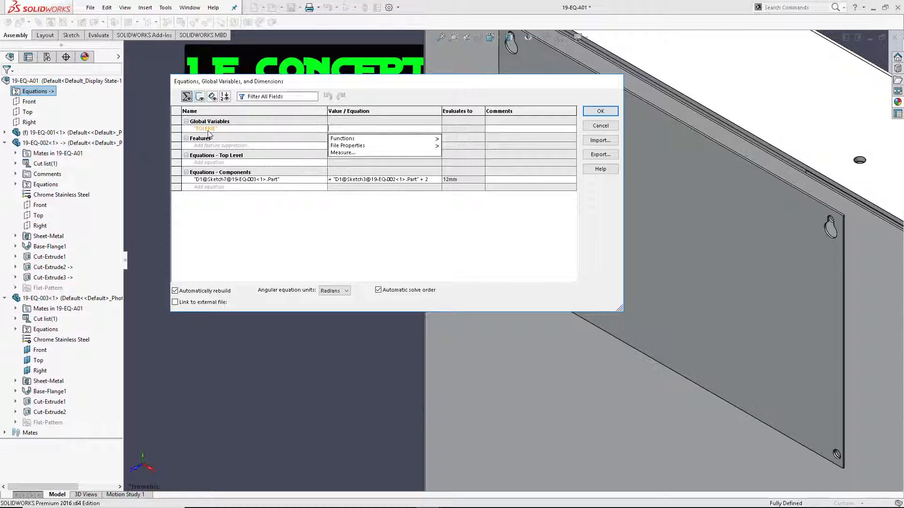
type("2")
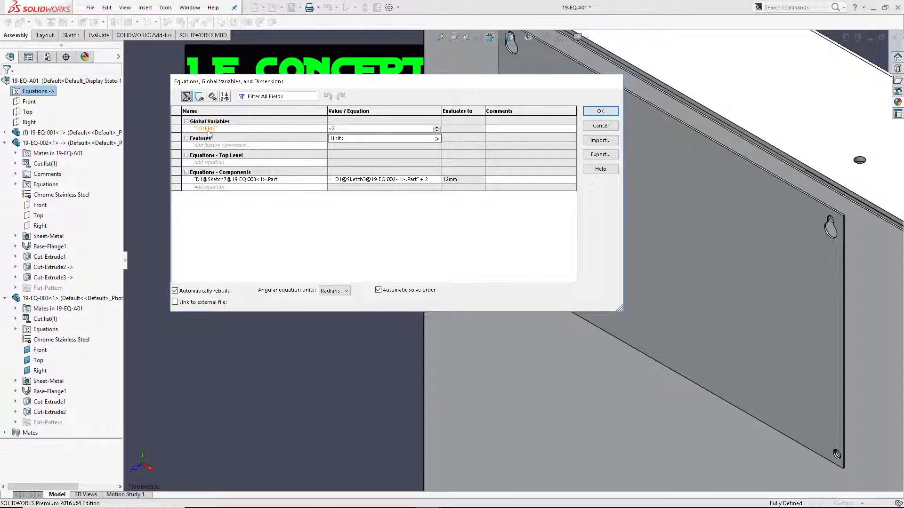
key("Tab")
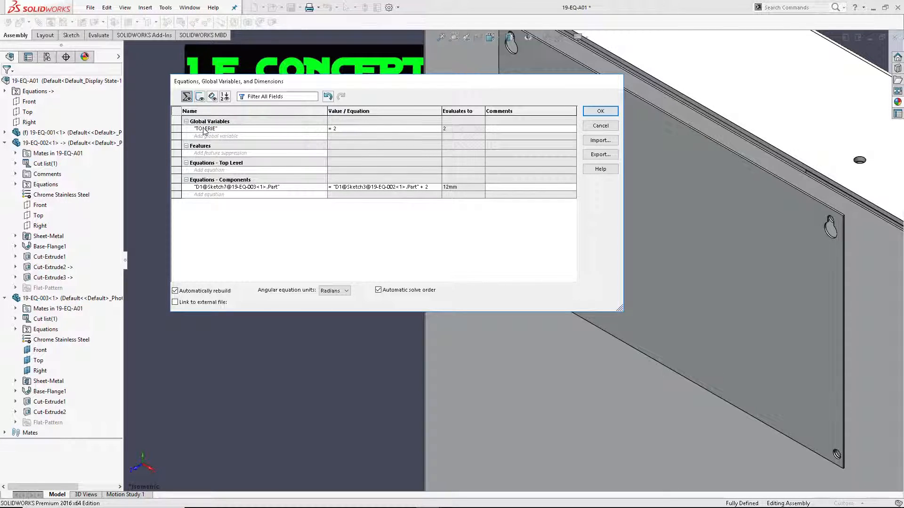
left_click(614, 113)
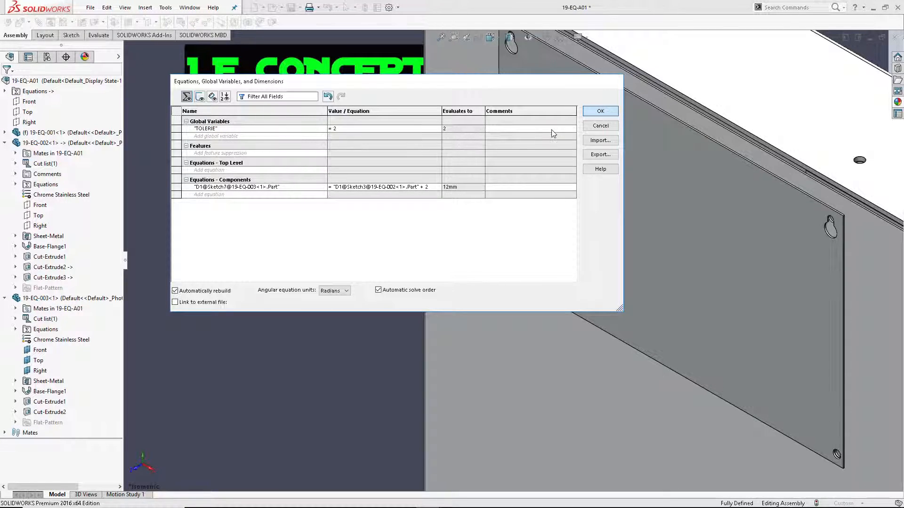
scroll(529, 179, "up", 3)
middle_click_drag(530, 191, 605, 198)
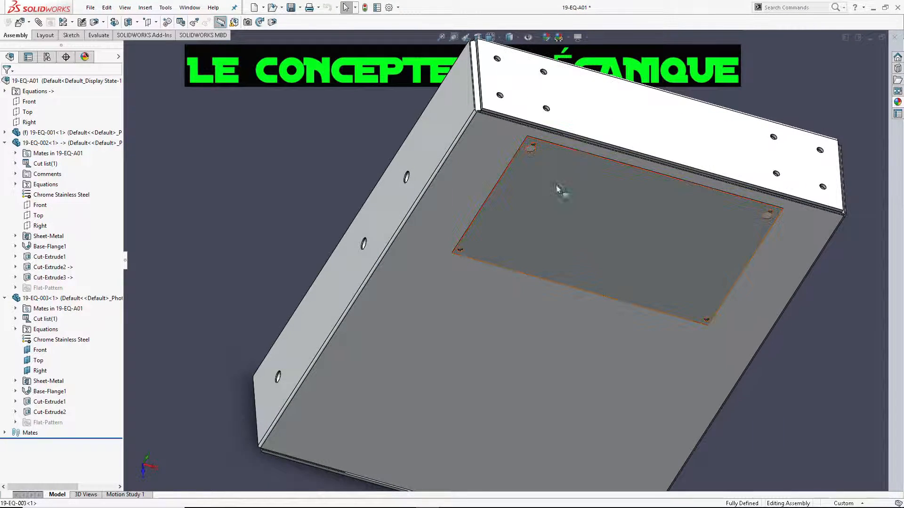
scroll(560, 198, "down", 10)
scroll(584, 231, "up", 3)
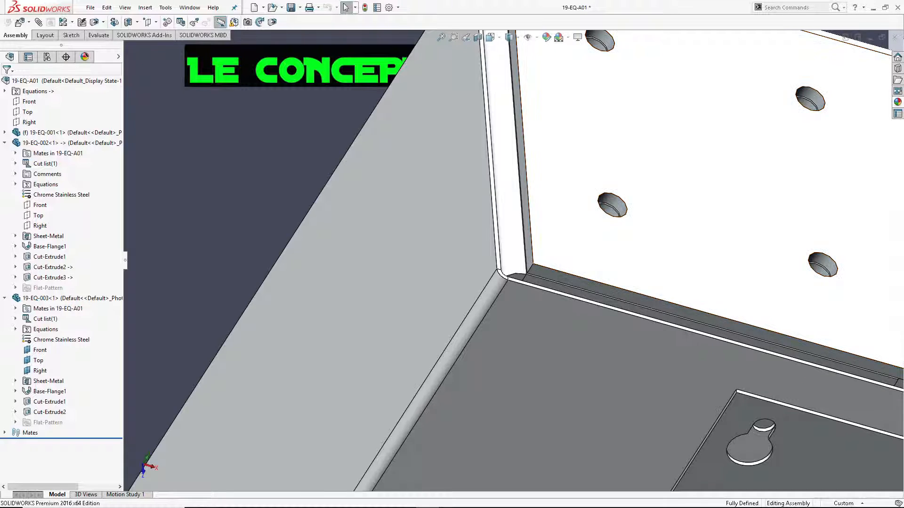
Step: Add a component equation to the assembly that sets the sheet-metal thickness of part 19-EQ-003 equal to the global variable TOLERIE
right_click(36, 92)
left_click(41, 98)
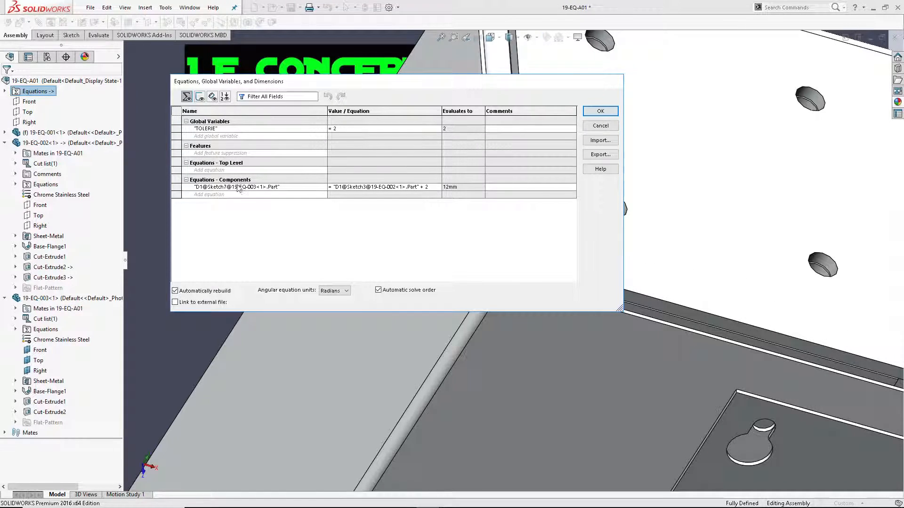
left_click(211, 194)
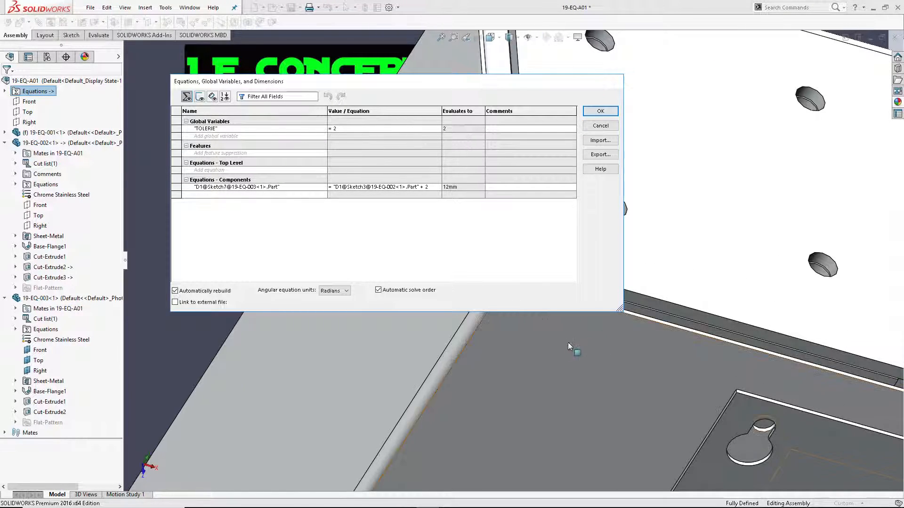
scroll(567, 343, "up", 4)
scroll(601, 357, "down", 3)
left_click(604, 358)
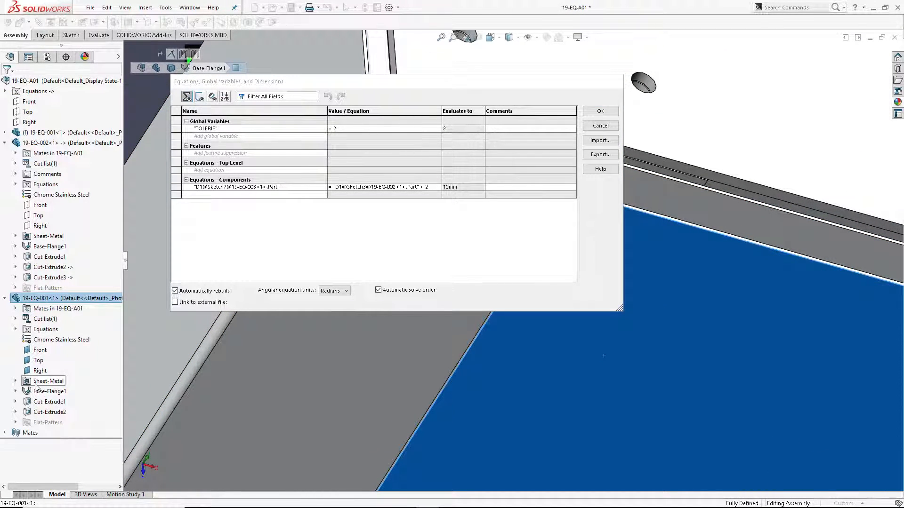
left_click(49, 381)
scroll(633, 340, "up", 3)
scroll(552, 360, "down", 5)
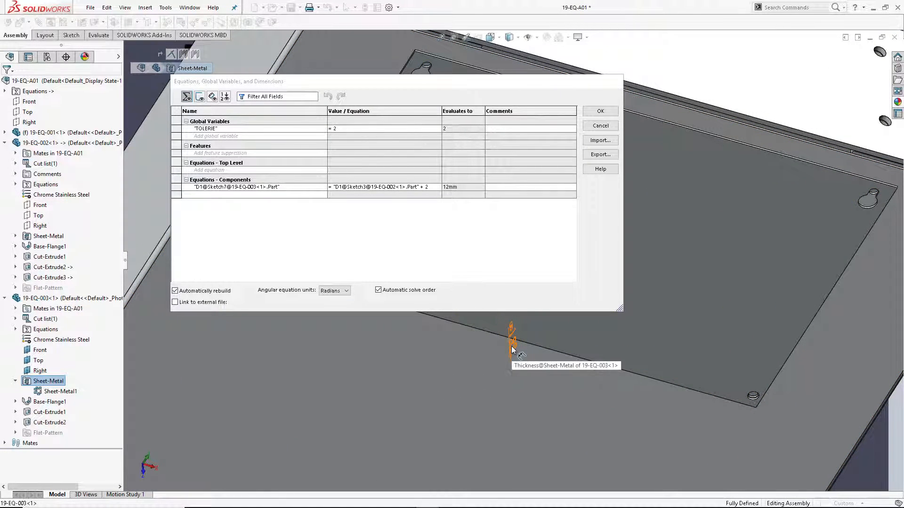
left_click(512, 350)
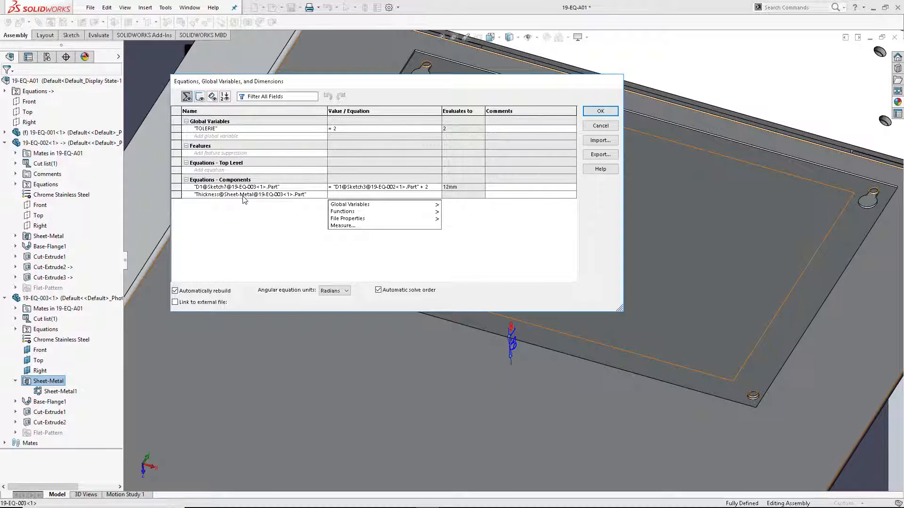
mouse_move(342, 208)
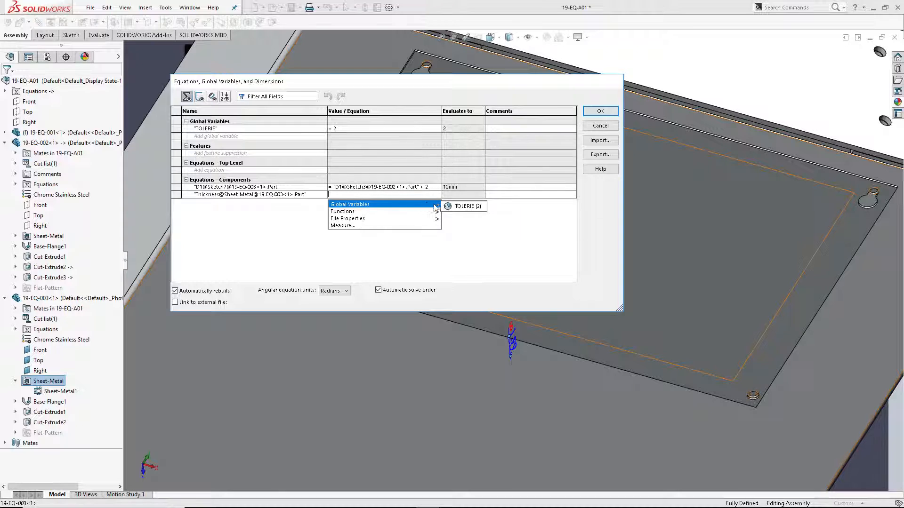
left_click(465, 206)
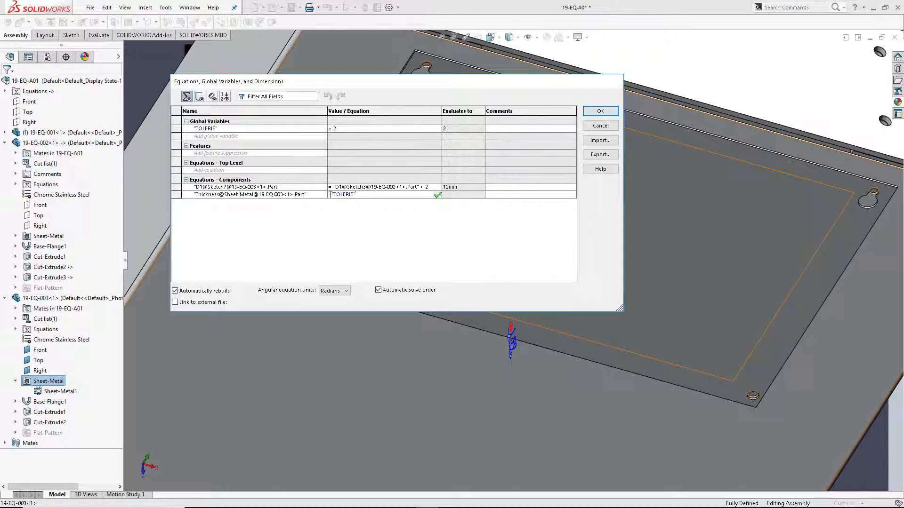
key("Return")
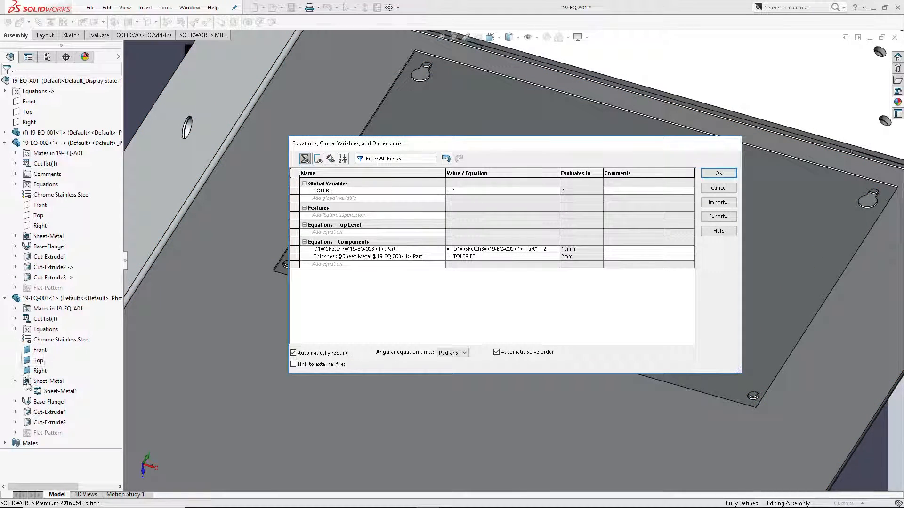
Step: Add a component equation setting the sheet-metal thickness of part 19-EQ-002 equal to TOLERIE
left_click(4, 298)
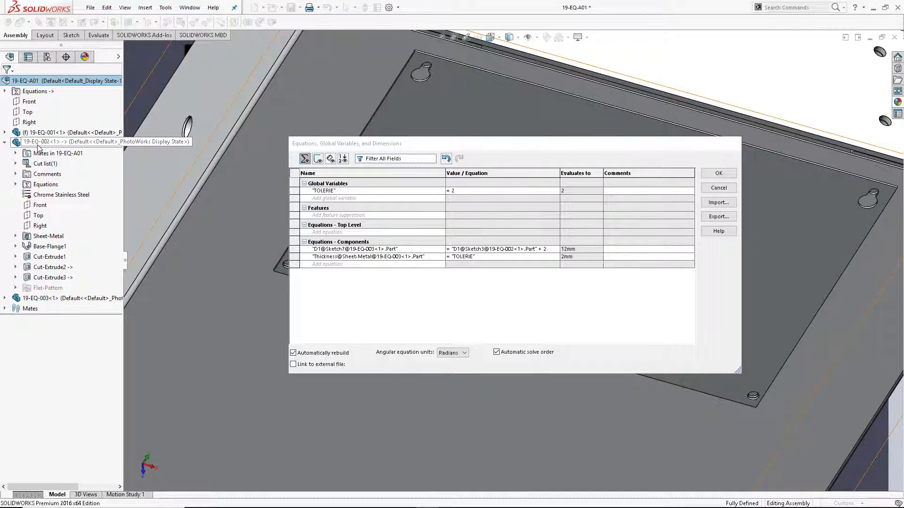
double_click(47, 236)
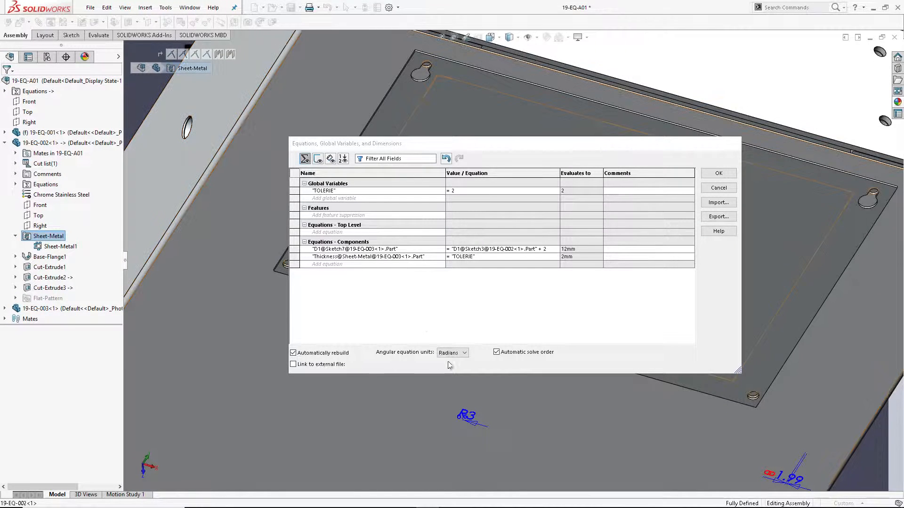
left_click(317, 264)
left_click(787, 477)
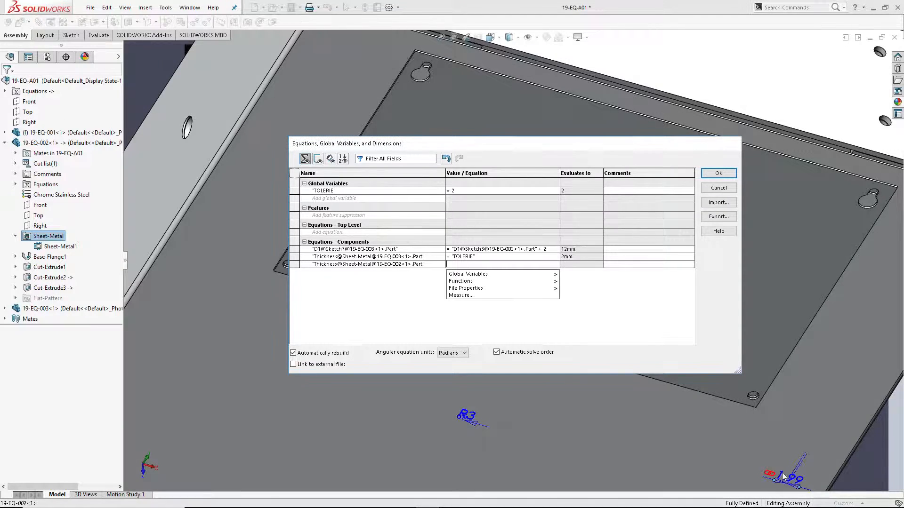
left_click(577, 275)
key("Return")
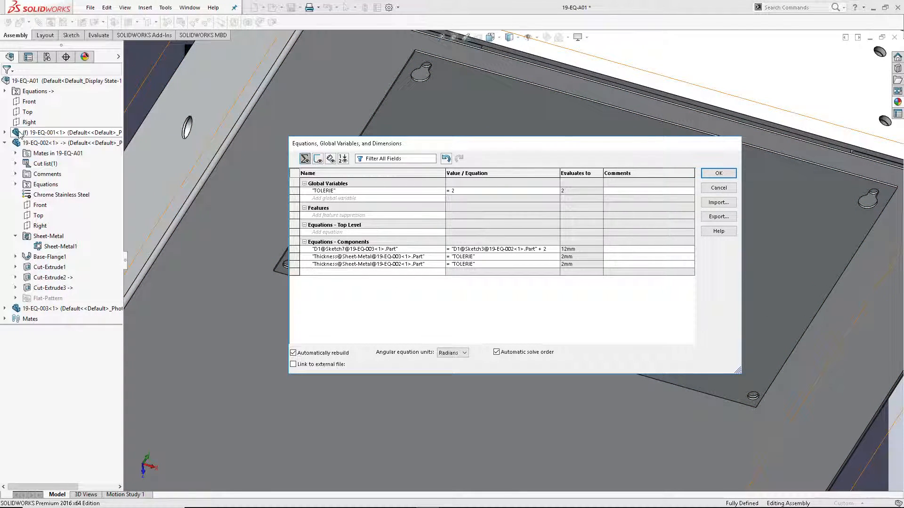
Step: Start a new component equation for the sheet-metal thickness dimension of part 19-EQ-001
left_click(4, 132)
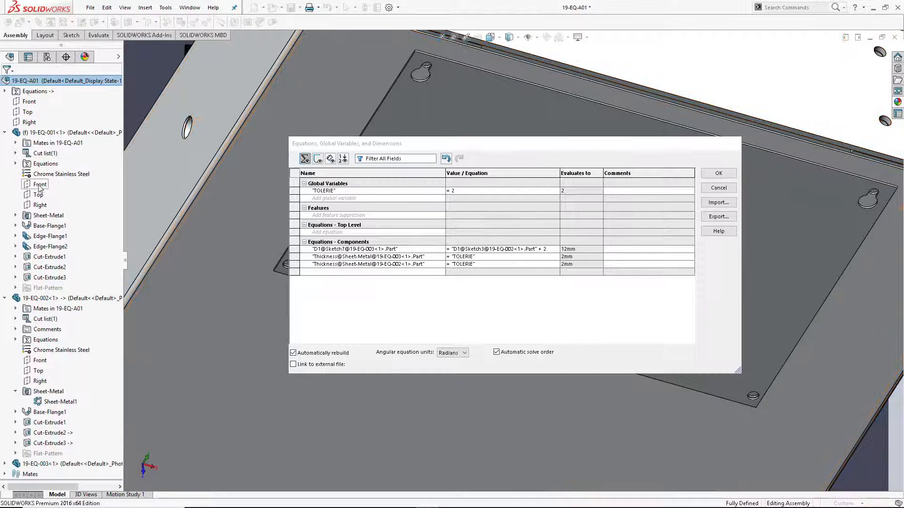
left_click(48, 215)
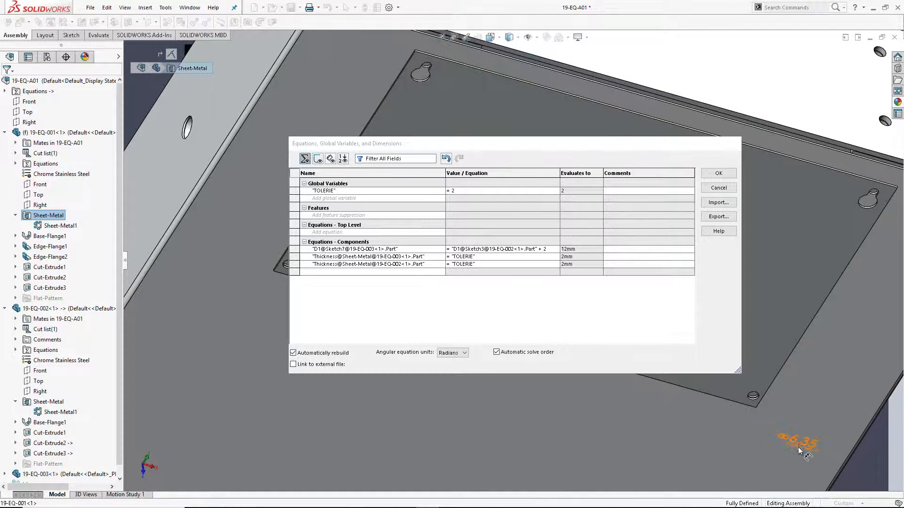
scroll(796, 447, "down", 5)
scroll(776, 407, "up", 5)
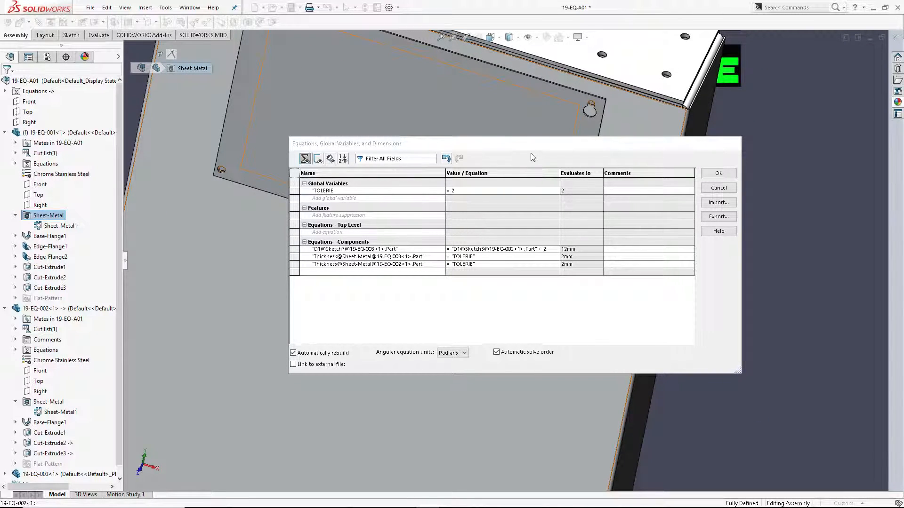
left_click_drag(388, 143, 234, 85)
scroll(669, 346, "down", 5)
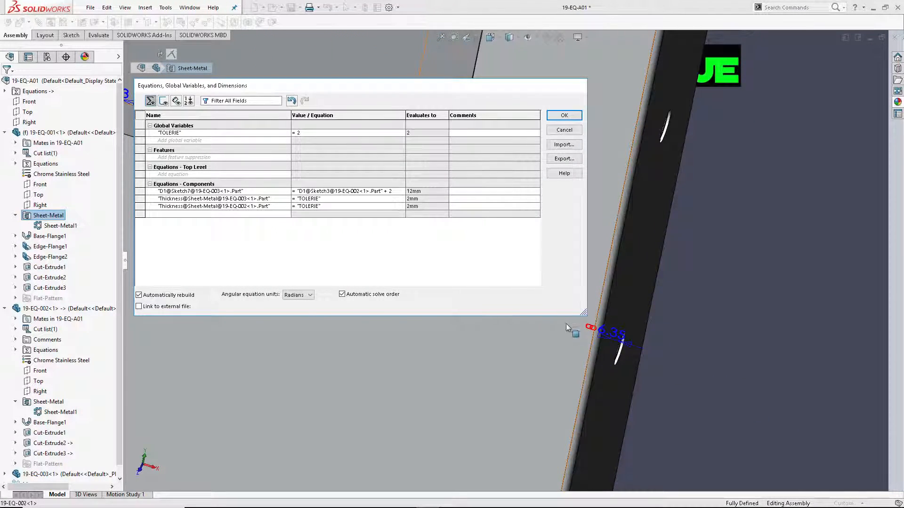
middle_click_drag(570, 328, 543, 317)
scroll(617, 342, "down", 2)
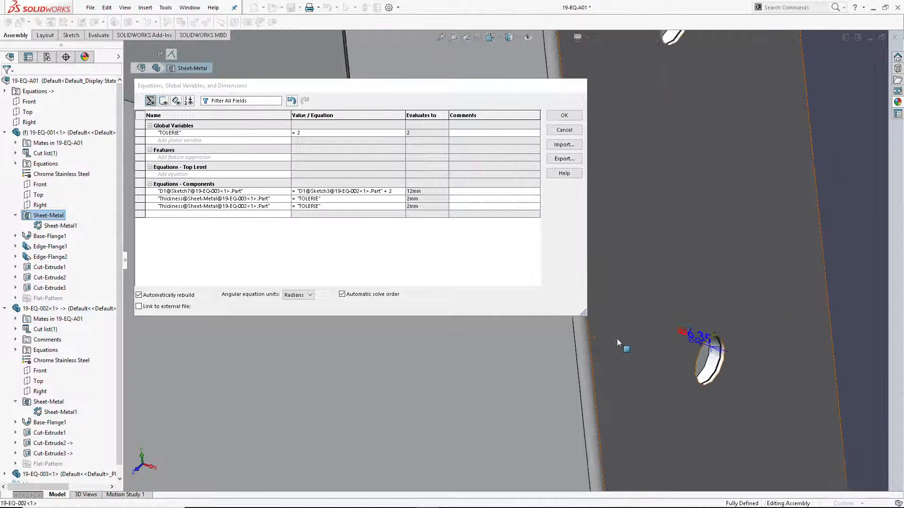
left_click(707, 332)
Step: Define the 19-EQ-001 thickness as TOLERIE + 2 and accept the assembly's equations
type("==")
mouse_move(368, 224)
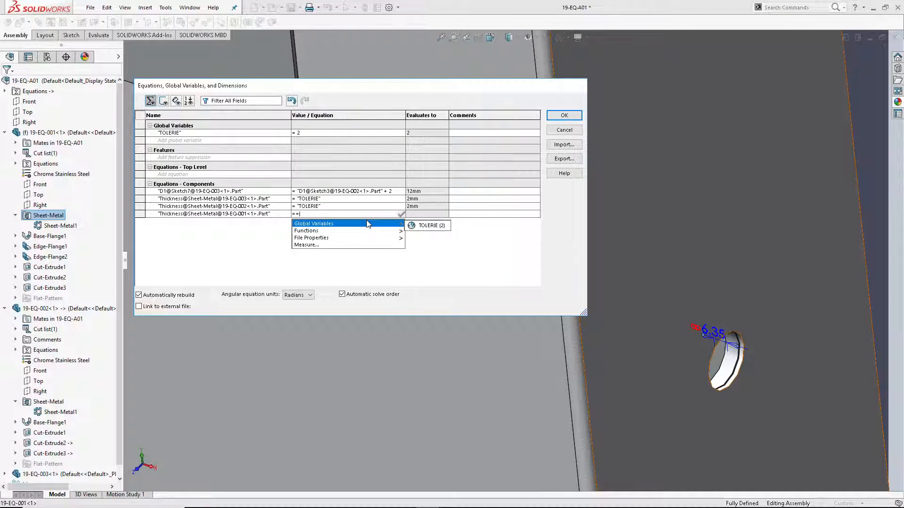
key("BackSpace")
mouse_move(399, 225)
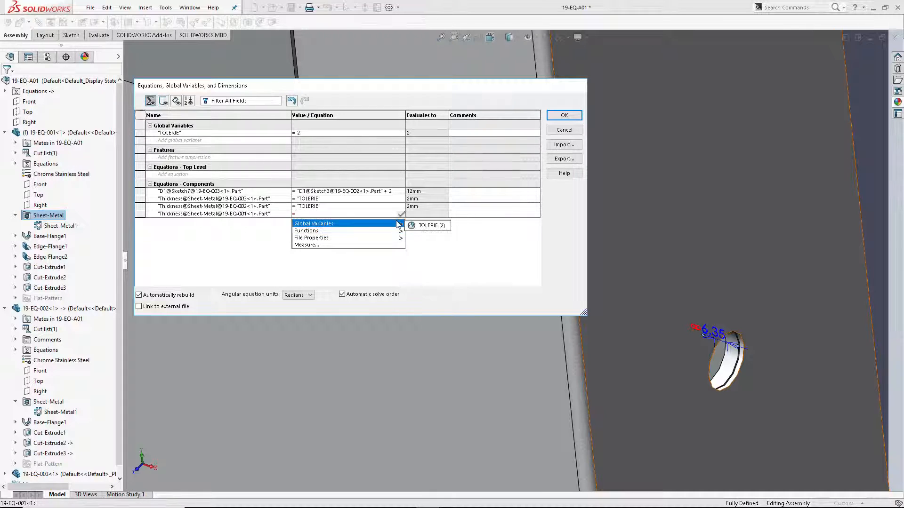
left_click(429, 226)
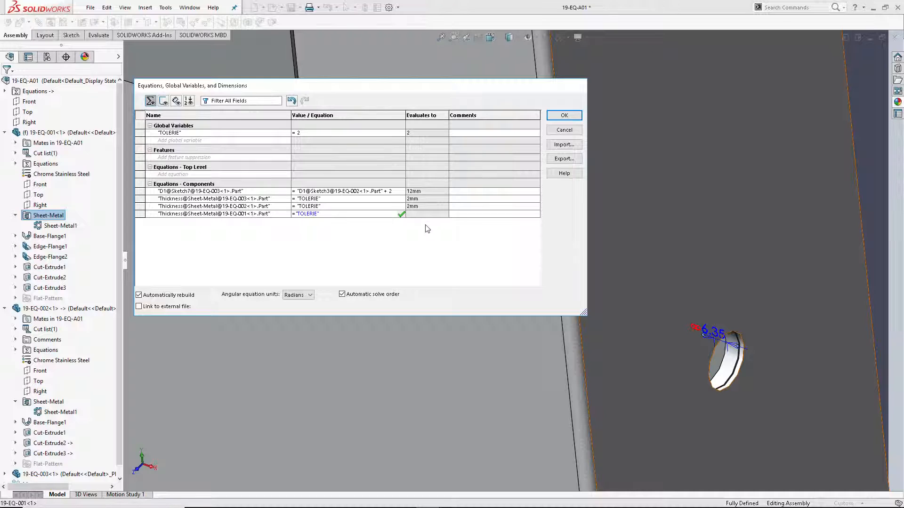
type("+")
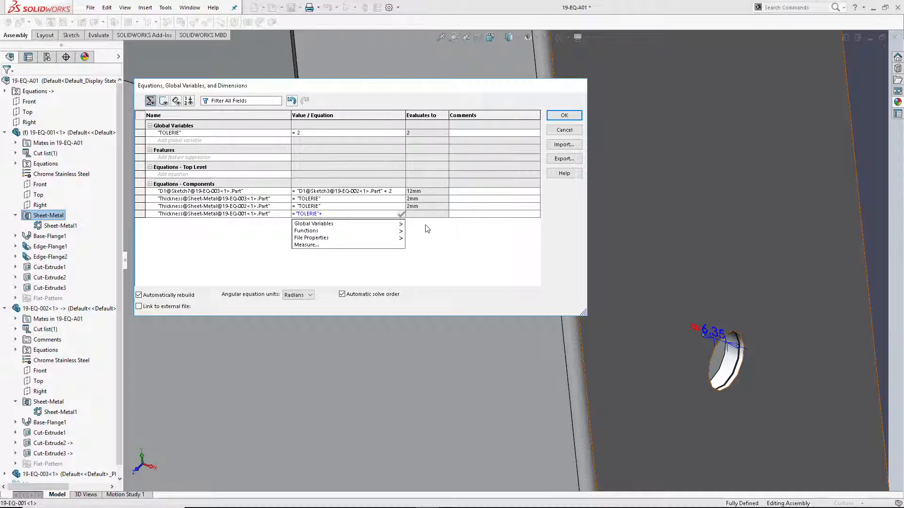
type("2")
key("Return")
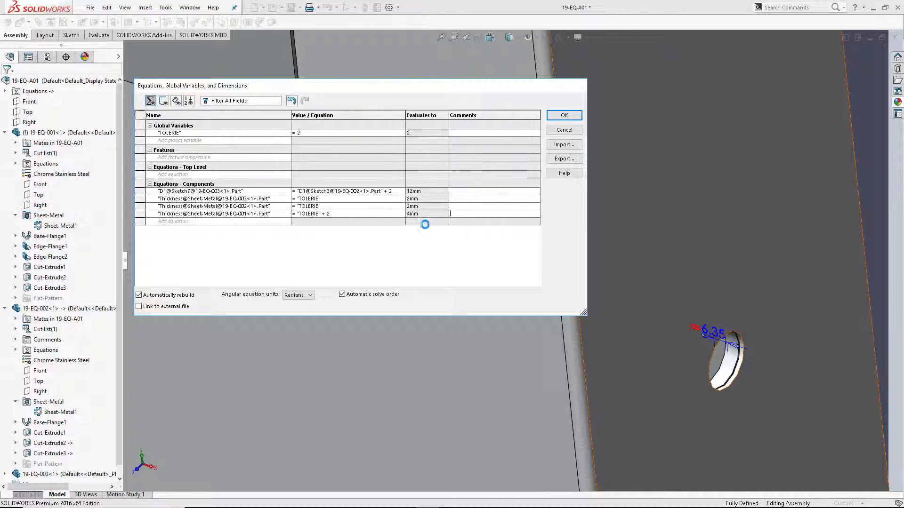
left_click(562, 117)
Step: Inspect the updated assembly and measure the thickness edge at the corner of plate 19-EQ-003
scroll(706, 362, "down", 5)
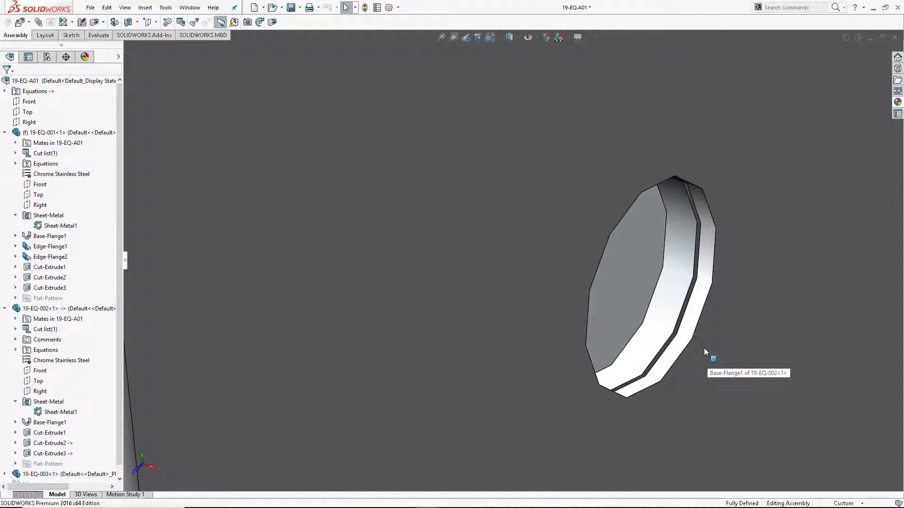
scroll(665, 274, "up", 2)
scroll(497, 65, "up", 6)
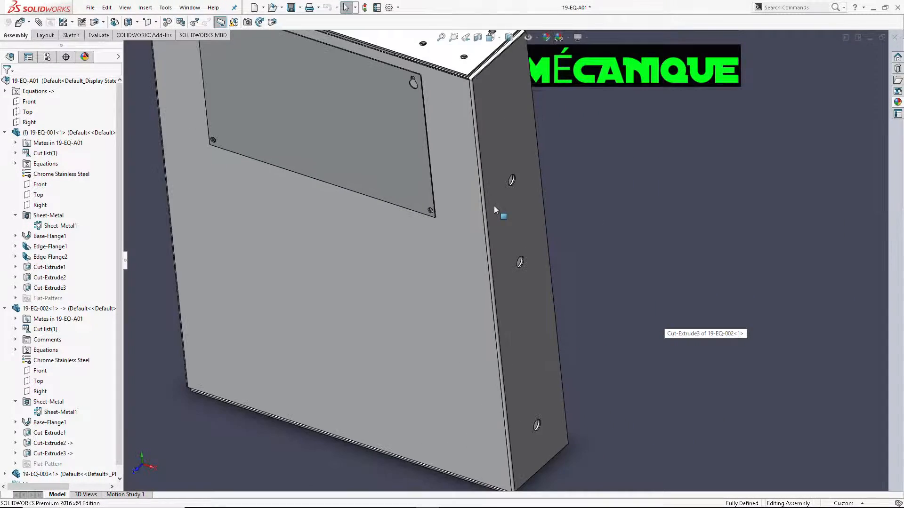
scroll(371, 86, "down", 6)
scroll(646, 289, "down", 8)
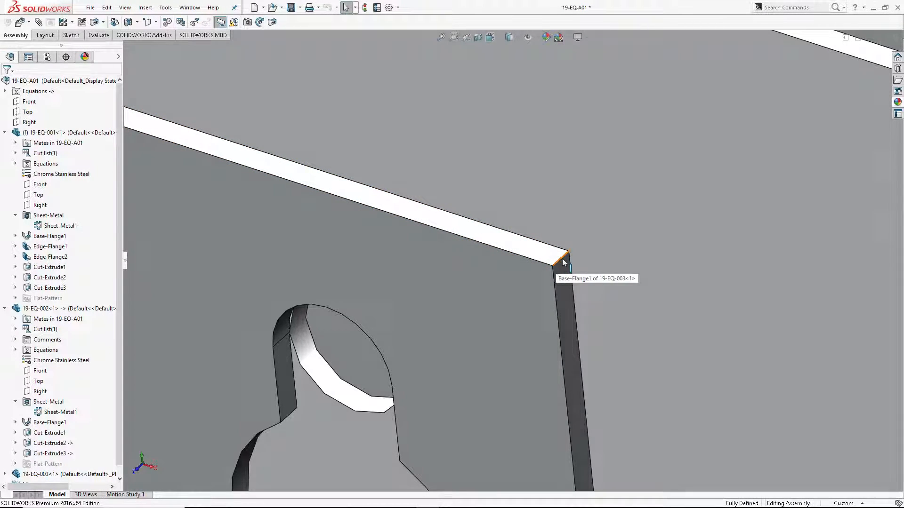
left_click(561, 261)
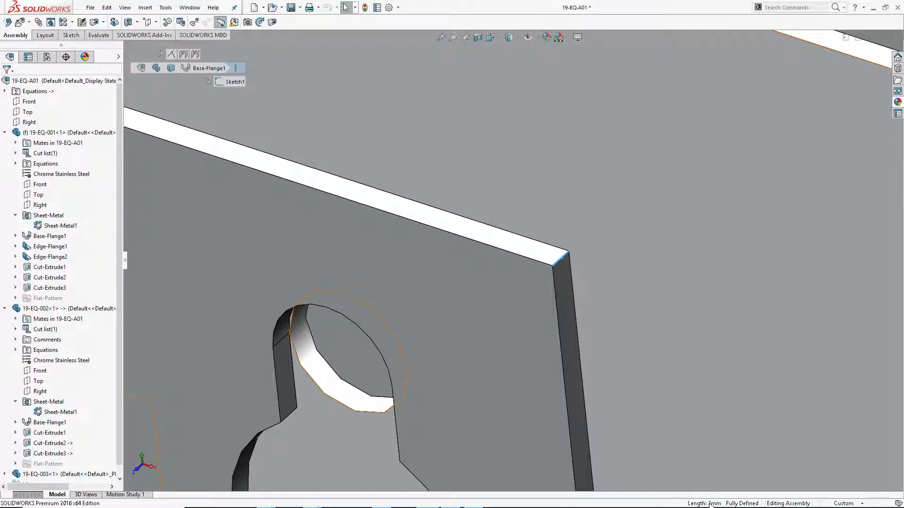
Step: Measure the thickness edges of the 19-EQ-001 flange and the adjoining 19-EQ-002 enclosure sheet
scroll(779, 259, "up", 5)
scroll(736, 265, "down", 8)
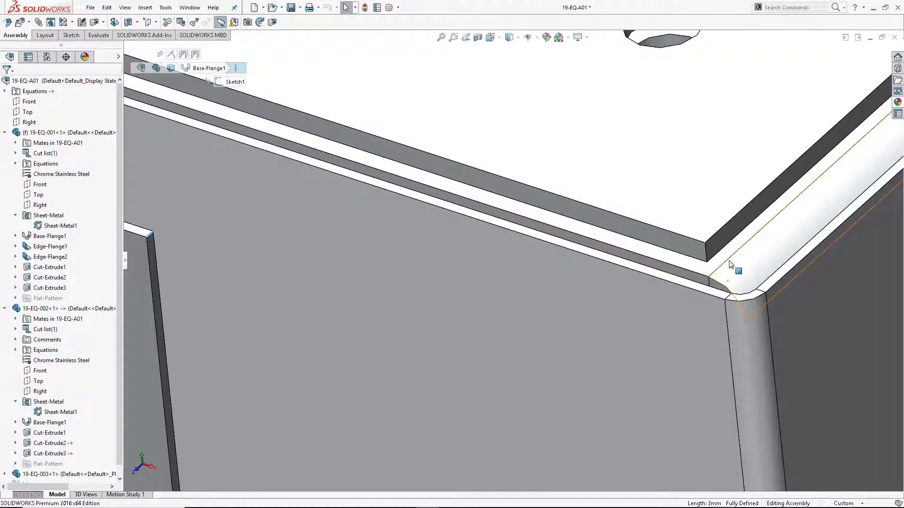
scroll(704, 292, "up", 4)
scroll(646, 151, "down", 5)
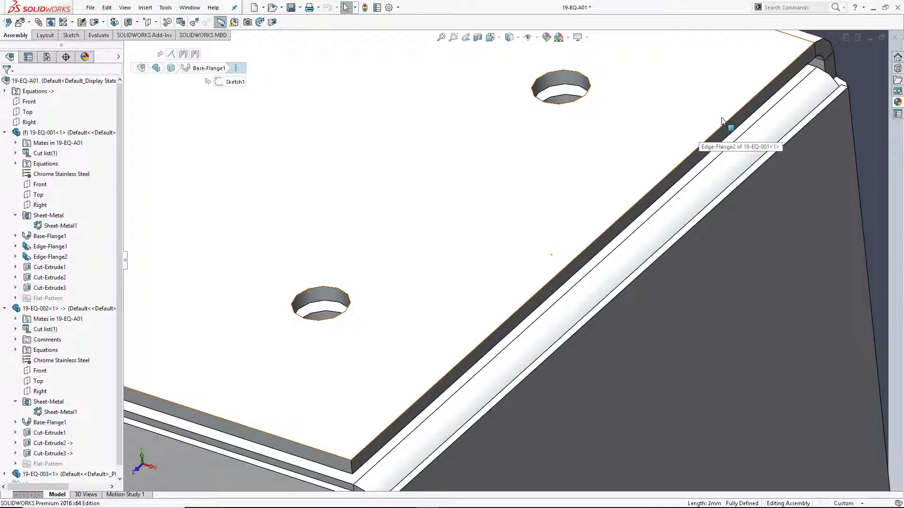
left_click(351, 467)
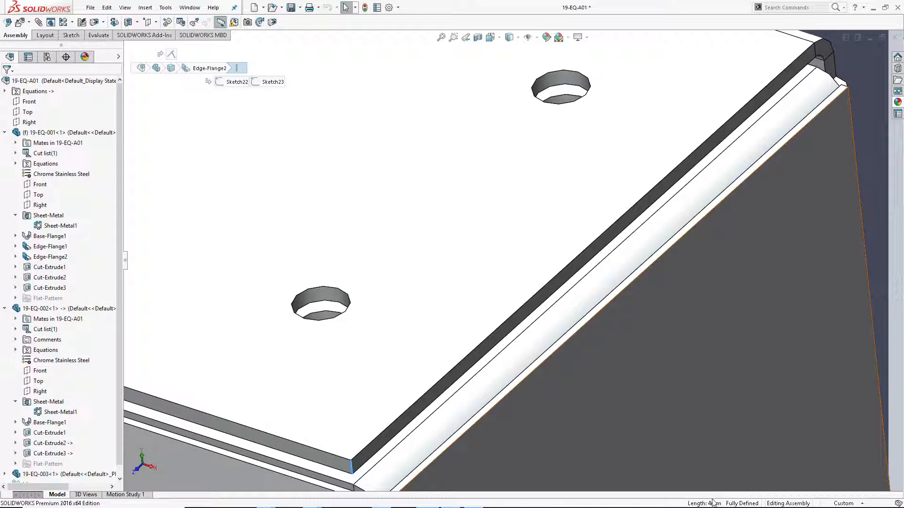
scroll(796, 182, "down", 4)
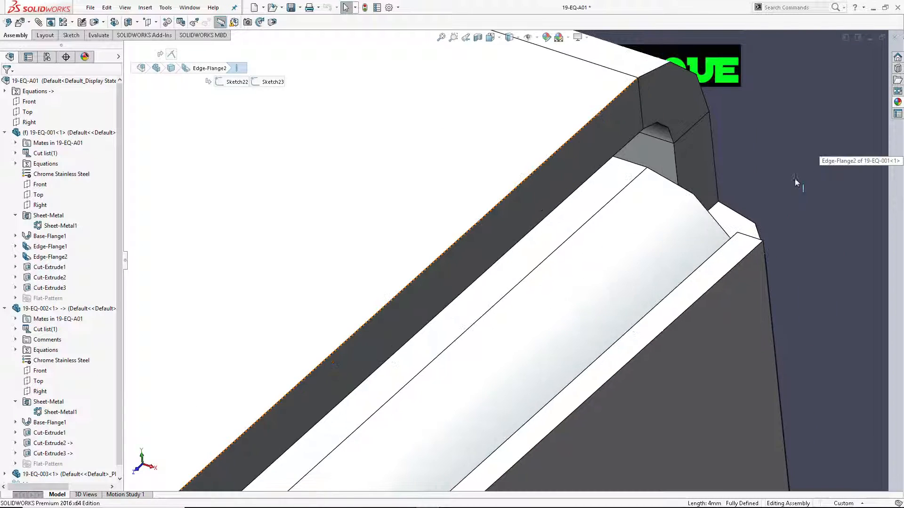
left_click(753, 243)
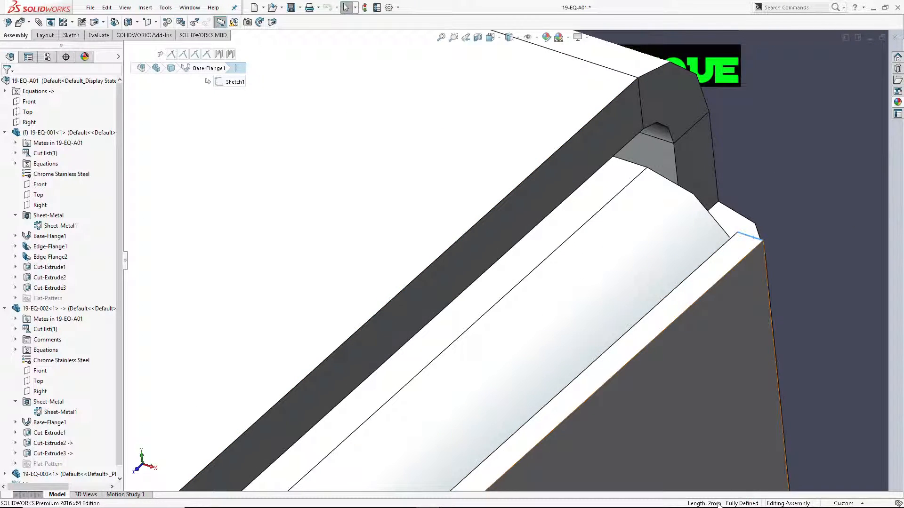
left_click(740, 165)
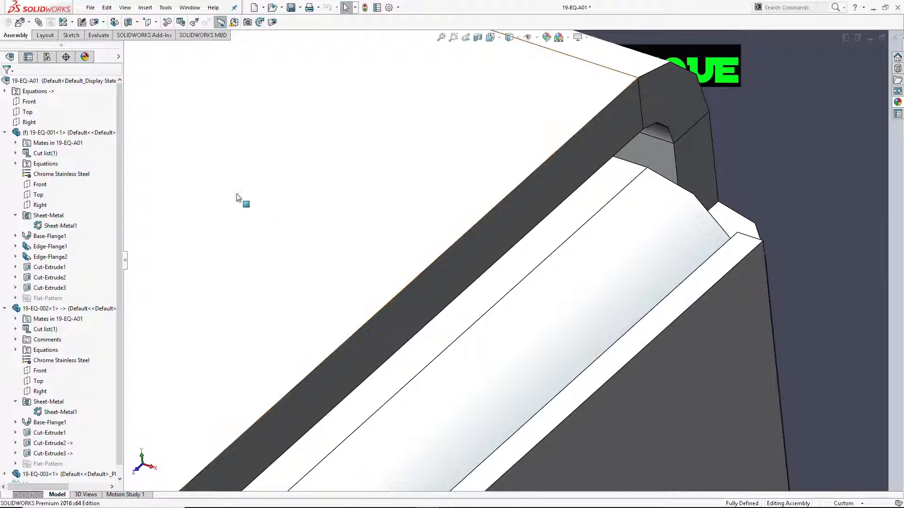
Step: Reopen the assembly's equations and set the global variable TOLERIE to 3
right_click(63, 133)
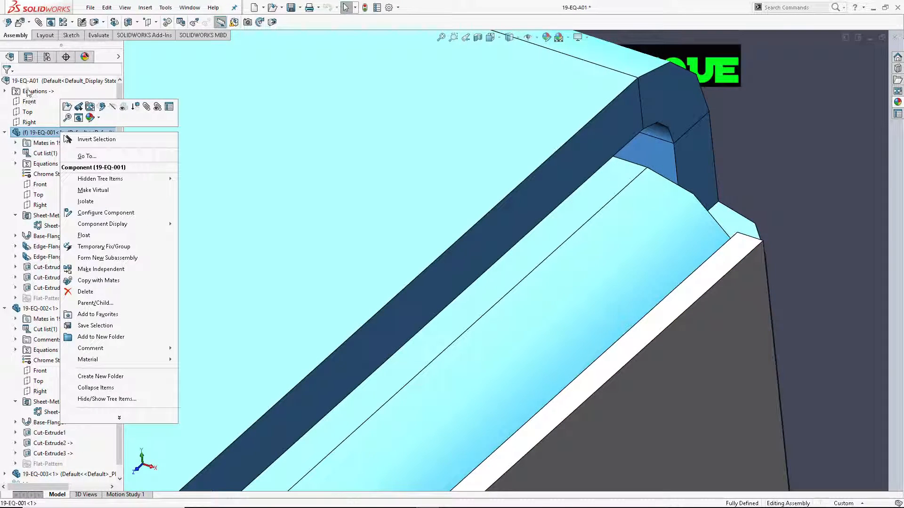
right_click(27, 91)
left_click(52, 95)
left_click(307, 136)
key("BackSpace")
type("3")
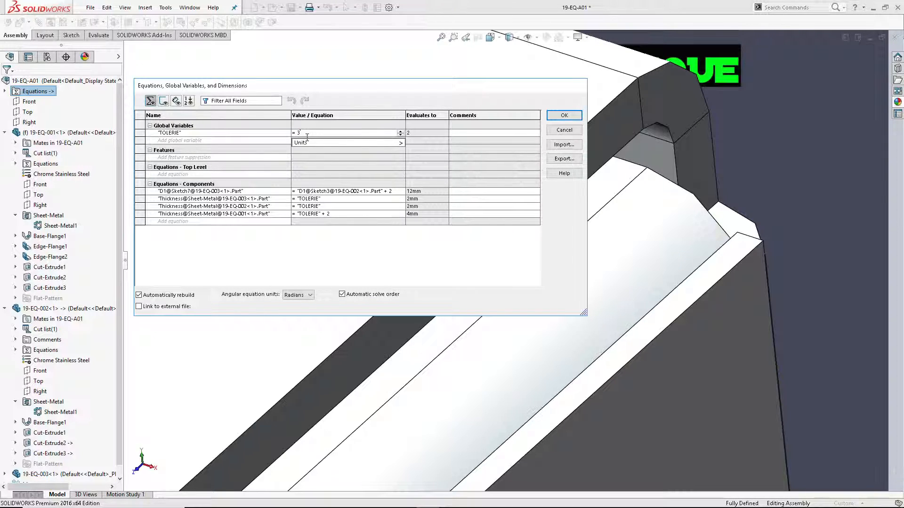
key("Return")
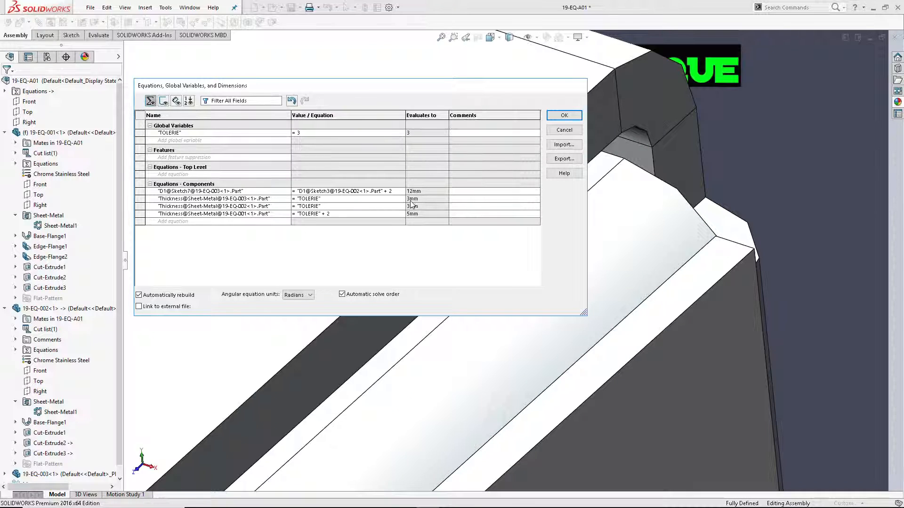
Step: Accept the equations and measure the thickness edges of the 19-EQ-002 enclosure sheet and the corner of plate 19-EQ-003
left_click(564, 116)
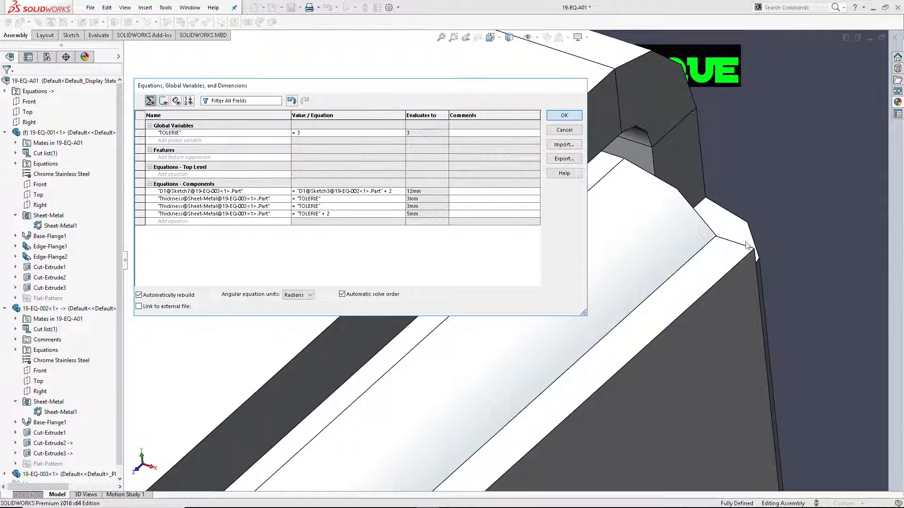
left_click(746, 247)
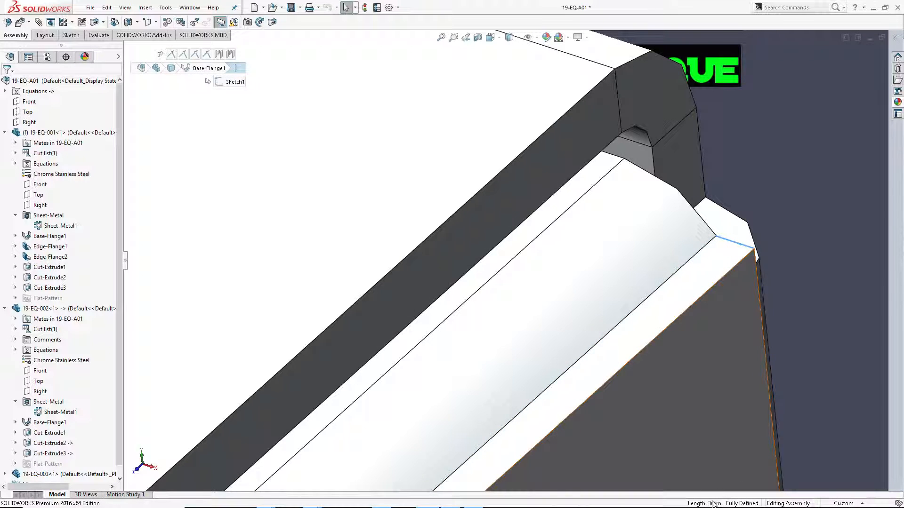
scroll(456, 496, "up", 12)
scroll(349, 348, "down", 5)
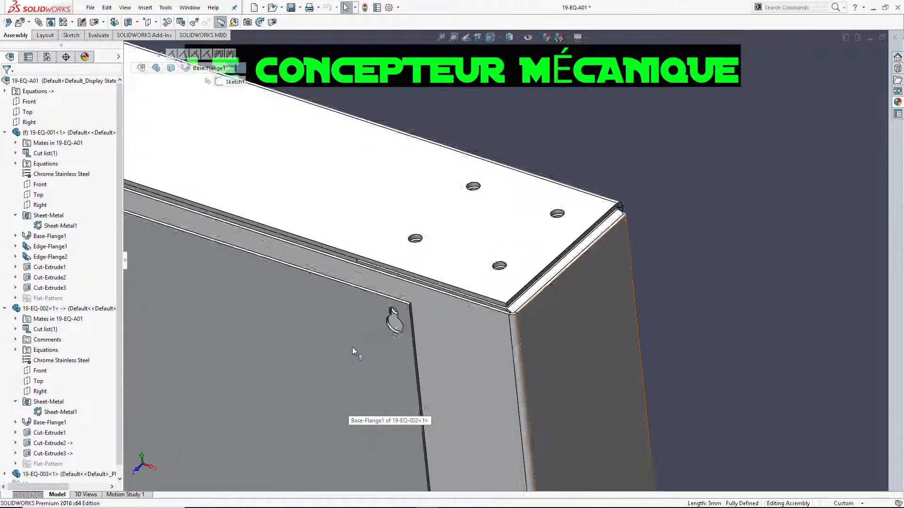
scroll(434, 285, "down", 5)
left_click(532, 230)
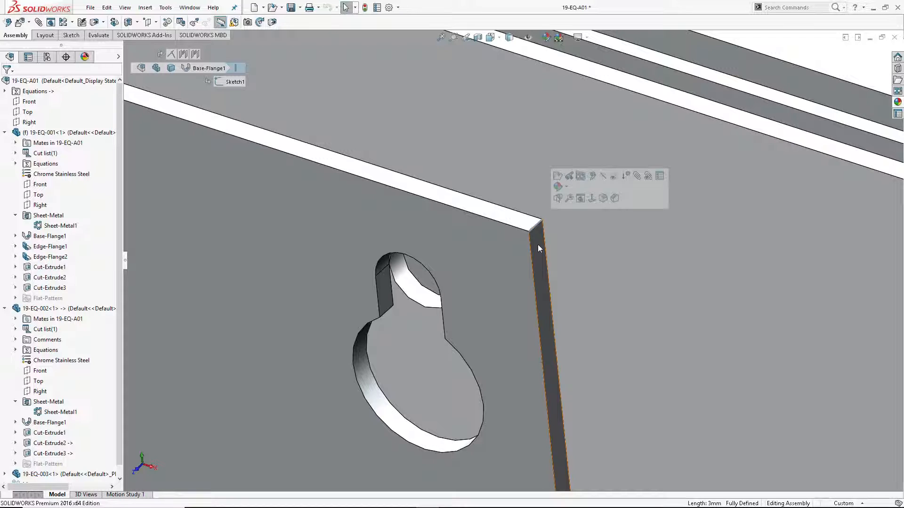
Step: Collapse the component trees, reopen the assembly's equations and add a feature suppression entry for component 19-EQ-003
left_click(6, 132)
left_click(6, 144)
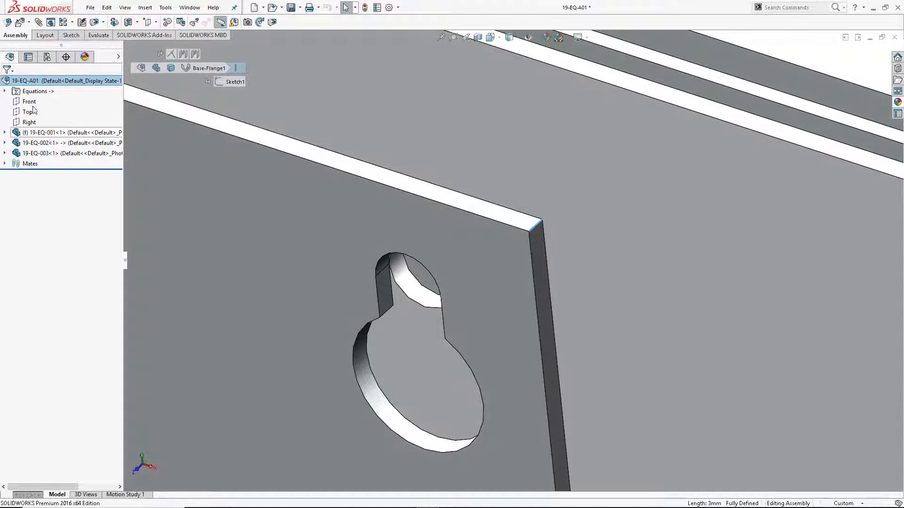
scroll(337, 301, "up", 3)
scroll(337, 301, "up", 5)
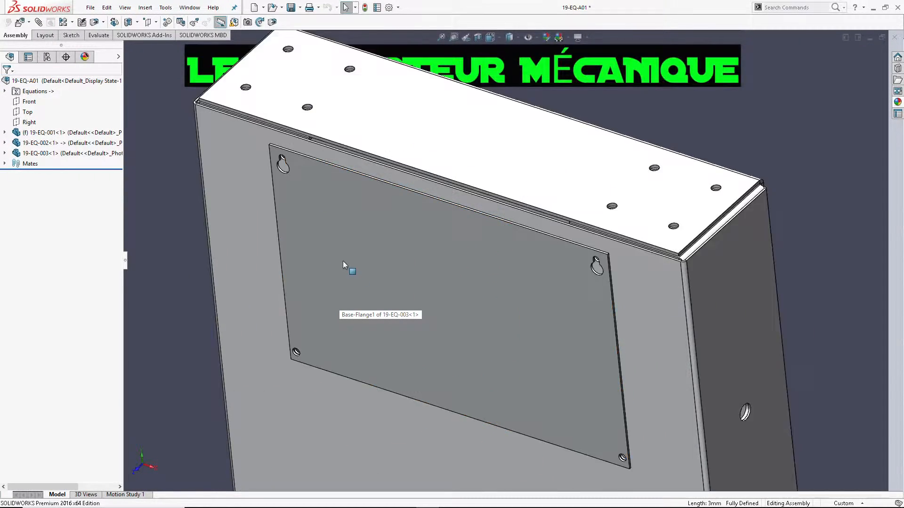
scroll(342, 261, "down", 2)
middle_click_drag(336, 189, 380, 212)
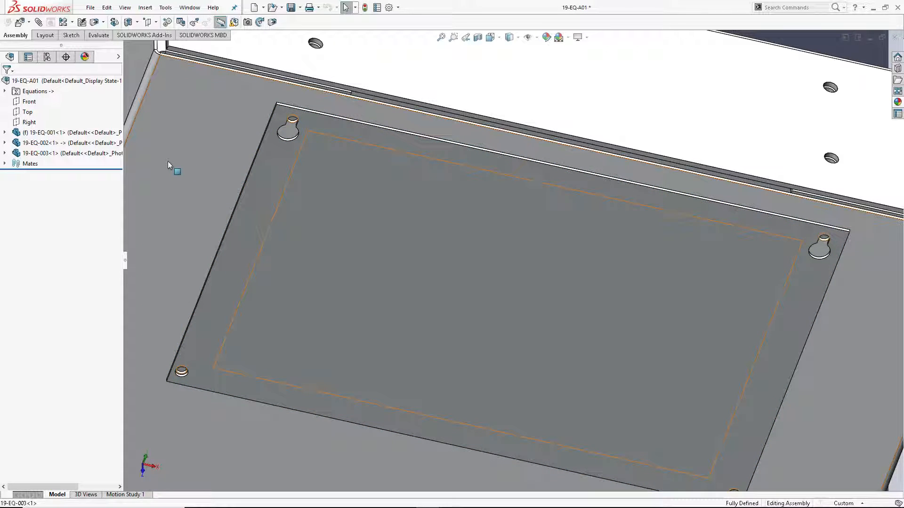
left_click(44, 92)
right_click(44, 94)
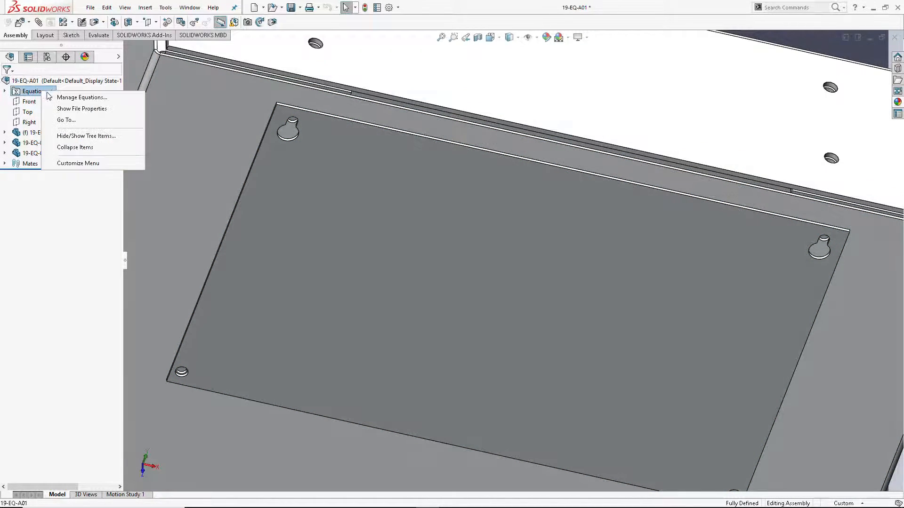
left_click(66, 98)
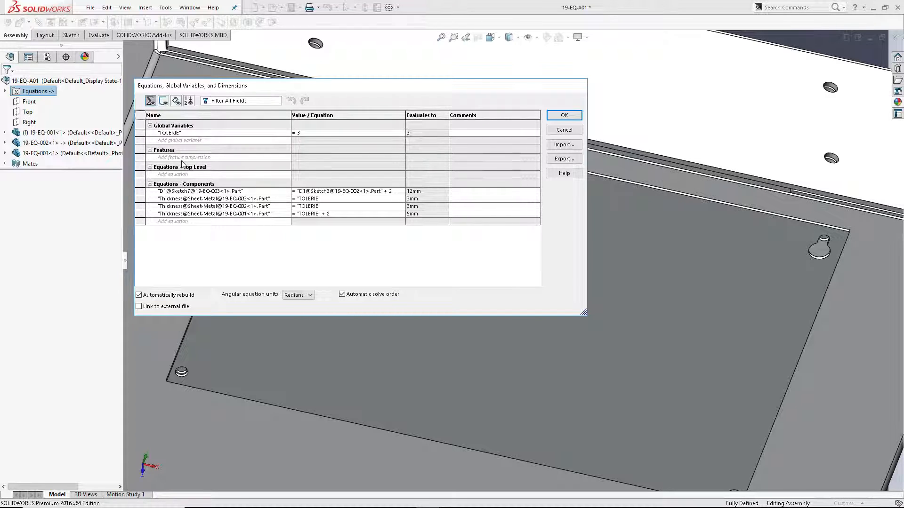
left_click_drag(187, 90, 285, 215)
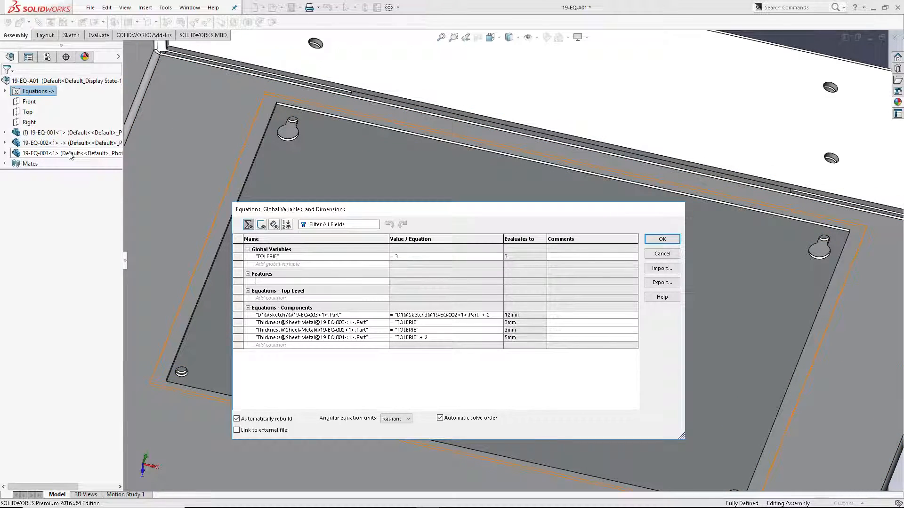
left_click(70, 154)
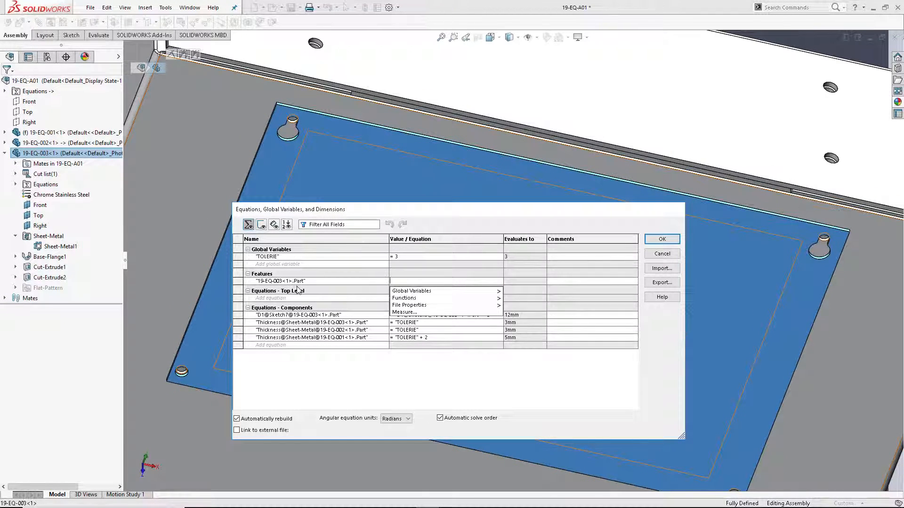
Step: Start the suppression entry's equation with an if function that references the D1@Sketch1 width dimension of 19-EQ-002
mouse_move(439, 291)
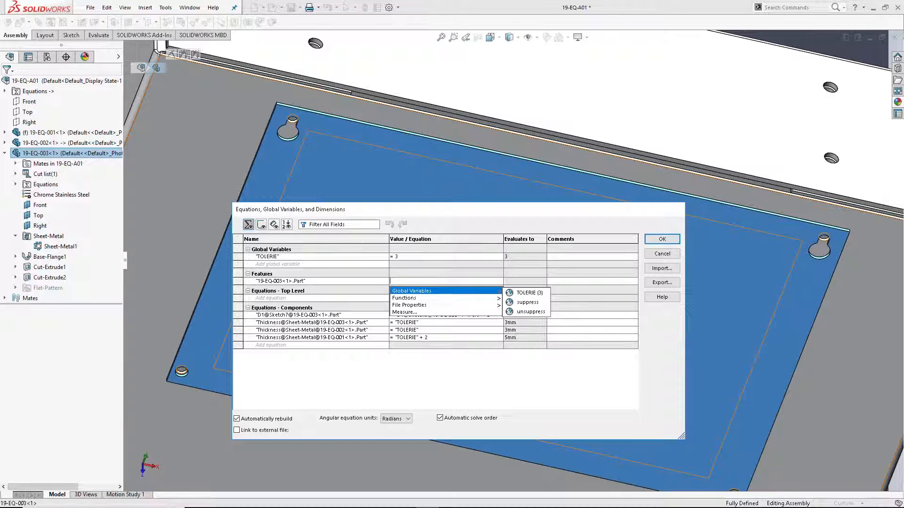
type("ID")
key("BackSpace")
type("F")
left_click(422, 292)
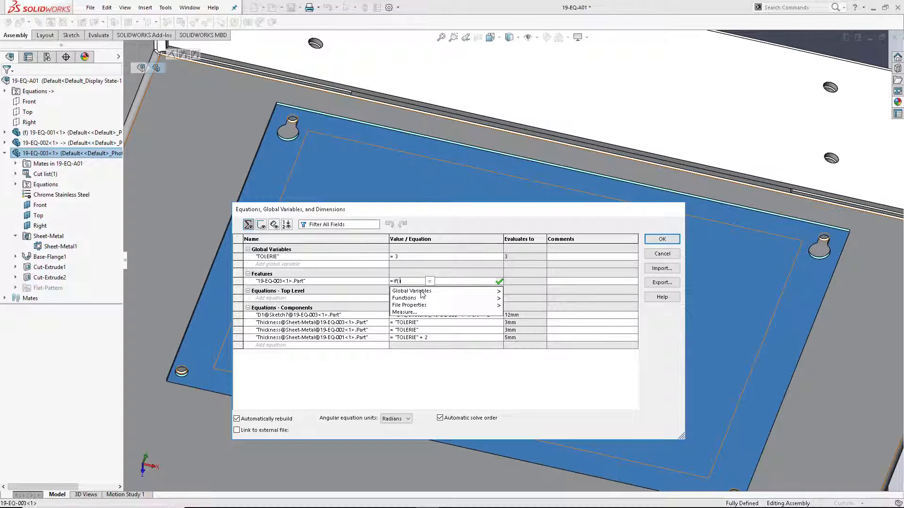
left_click(431, 207)
left_click_drag(455, 214, 454, 381)
scroll(527, 316, "up", 8)
scroll(509, 323, "down", 5)
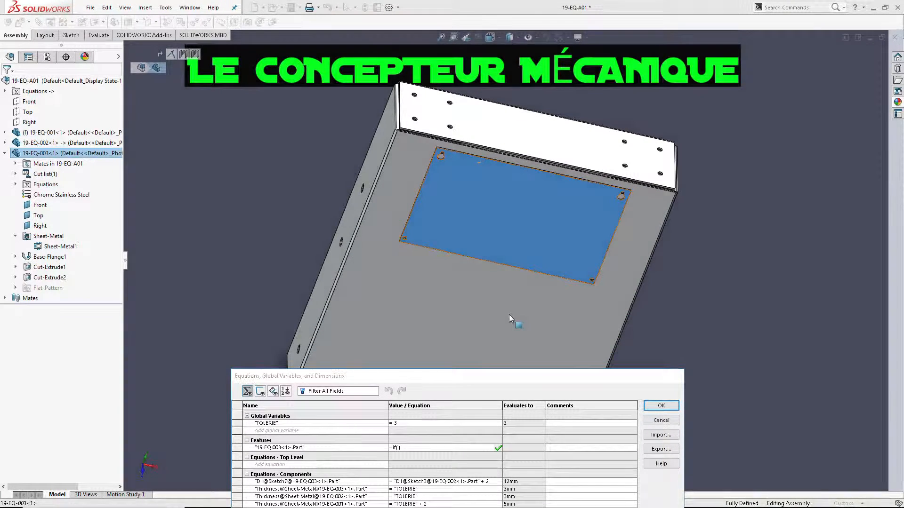
left_click(510, 314)
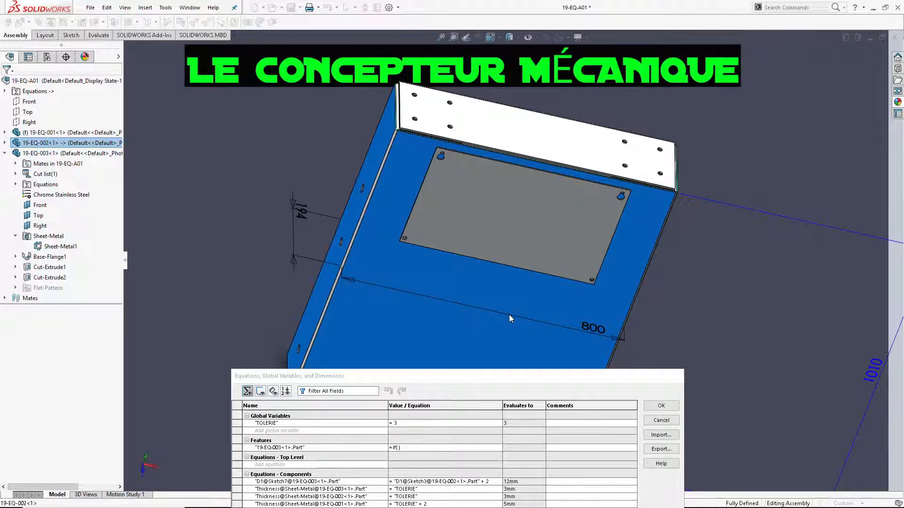
left_click(585, 329)
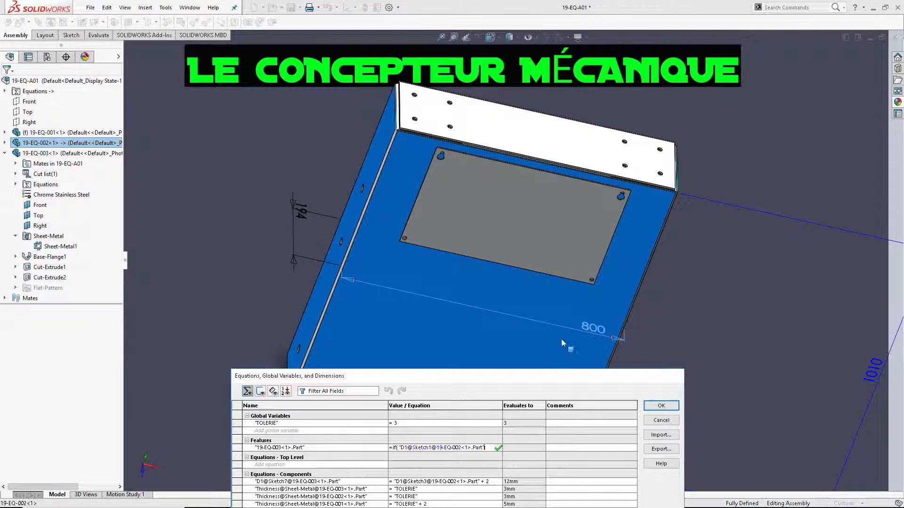
Step: Complete the if condition as < 800, with "suppressed" when true and "unsuppressed" when false
type(")")
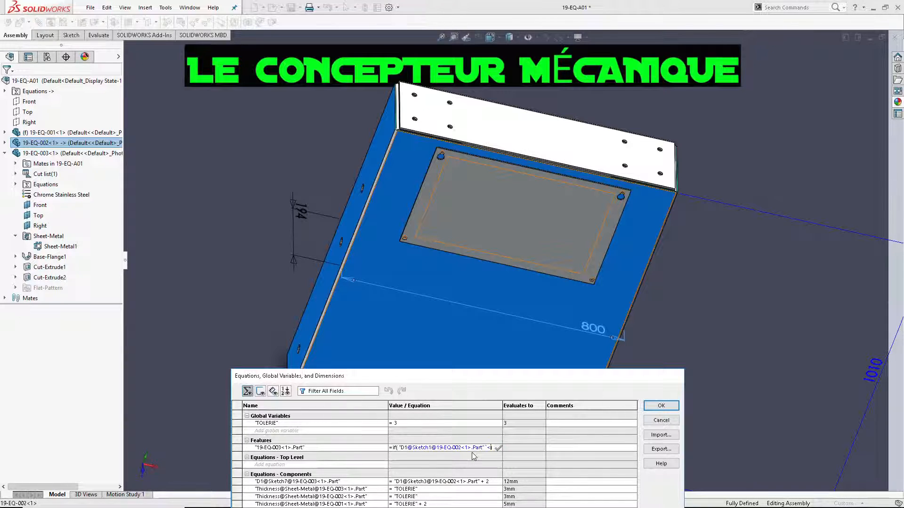
type("800")
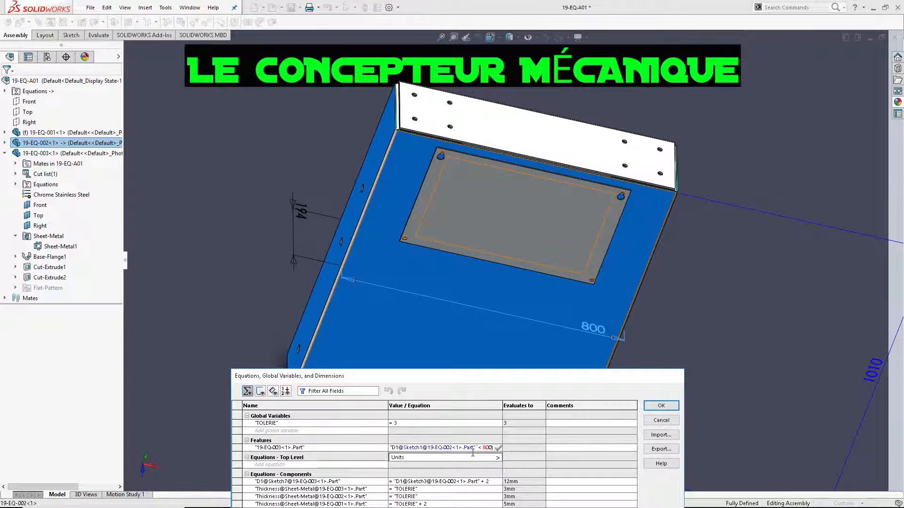
type(",")
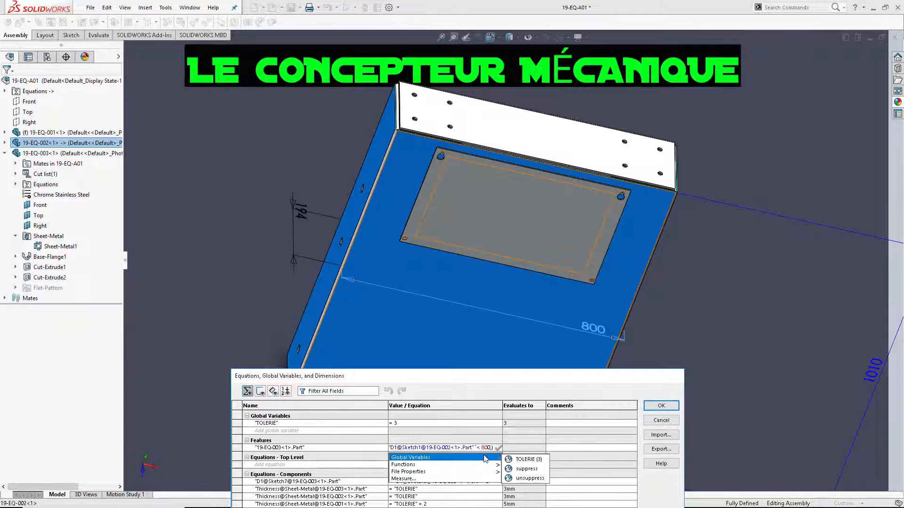
left_click(530, 469)
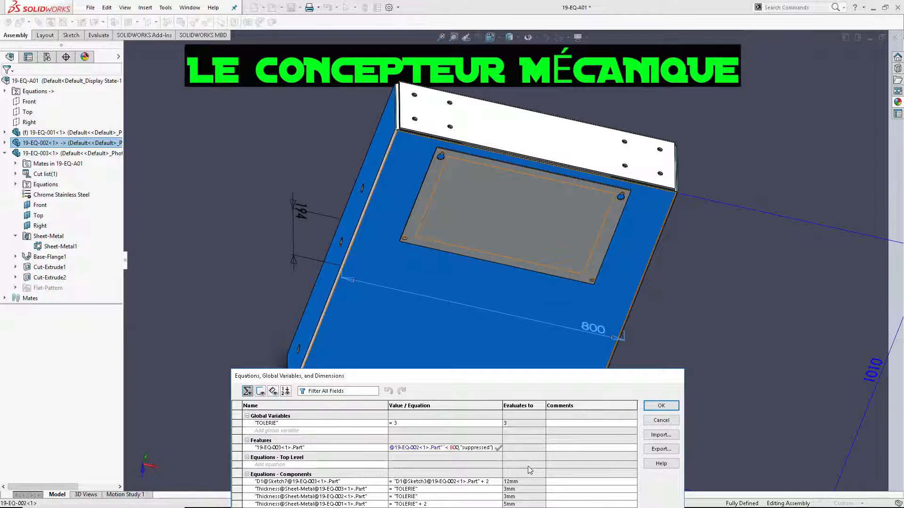
type(",")
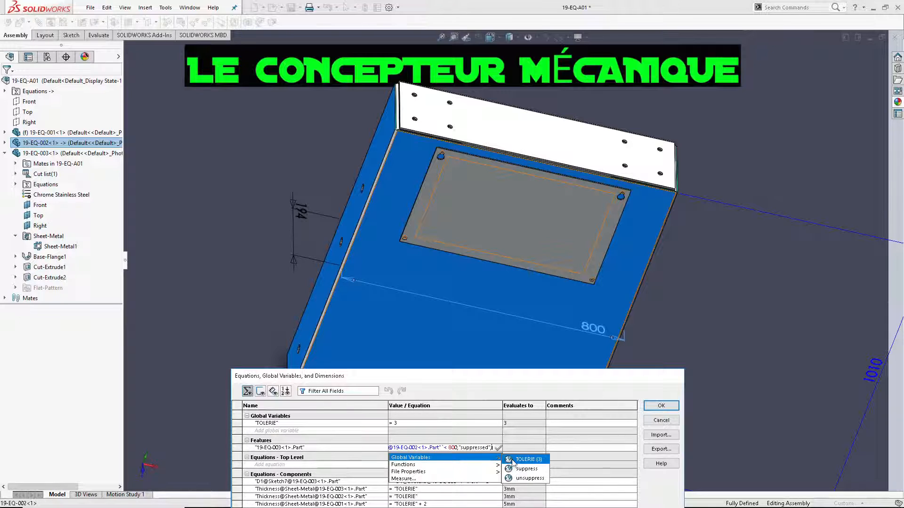
left_click(528, 478)
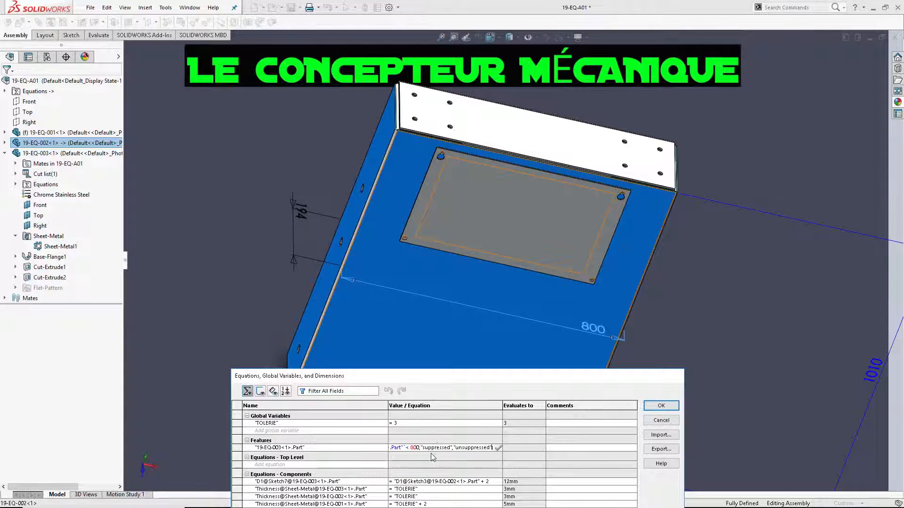
key("Return")
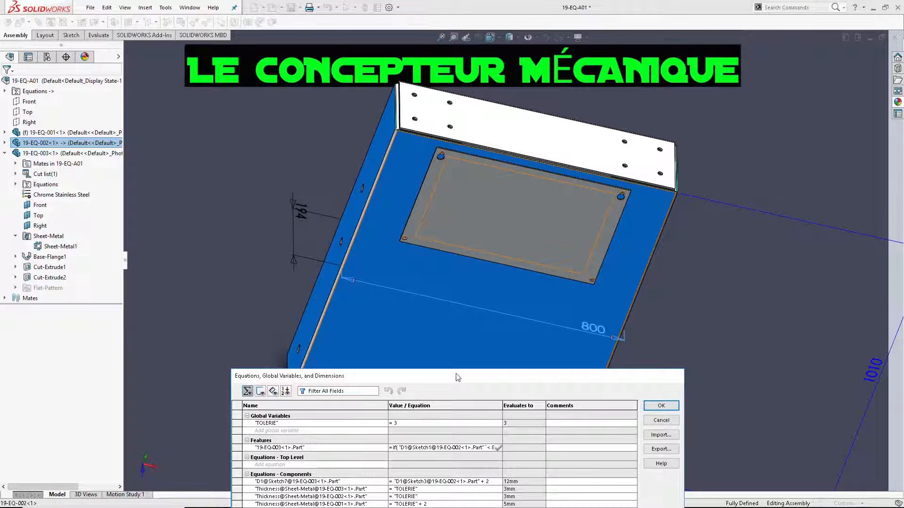
Step: Widen the equations dialog to show the full expression, commit the 19-EQ-003 suppression equation and accept the equations
left_click_drag(456, 376, 409, 222)
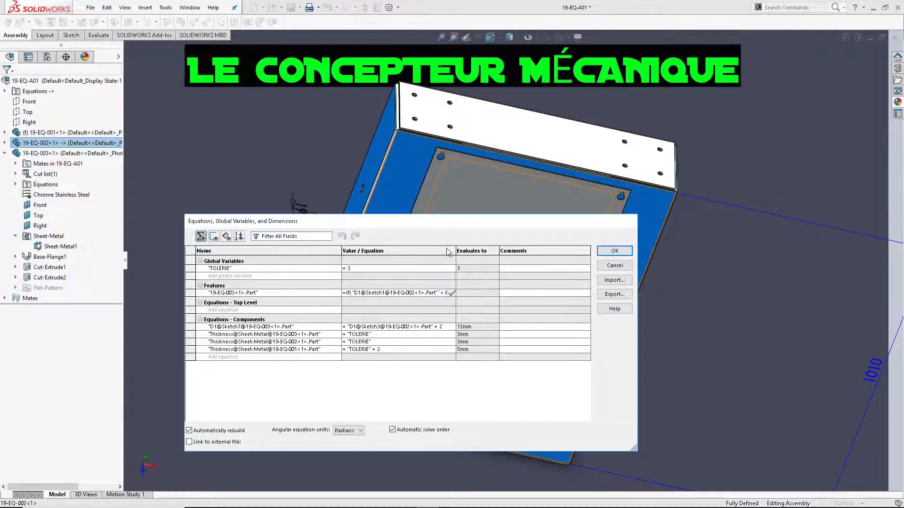
left_click_drag(456, 250, 461, 250)
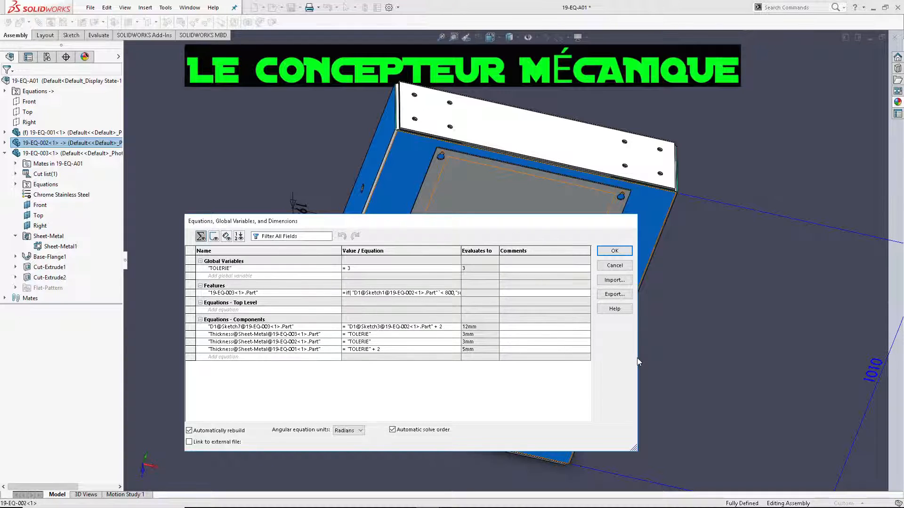
left_click_drag(638, 362, 765, 361)
left_click(485, 293)
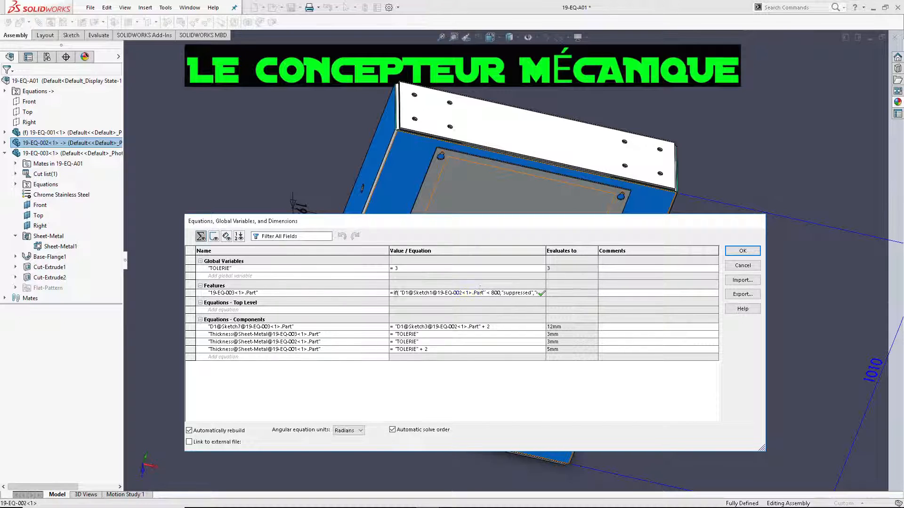
key("Tab")
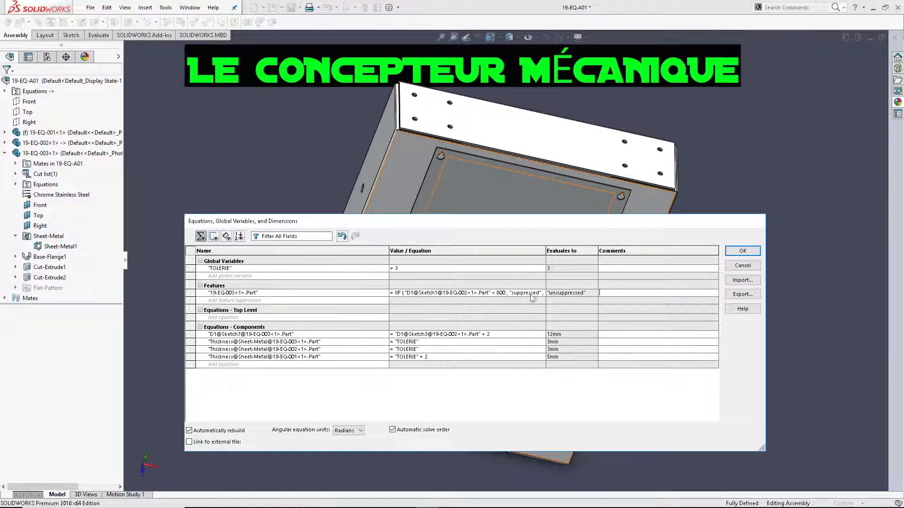
left_click(739, 251)
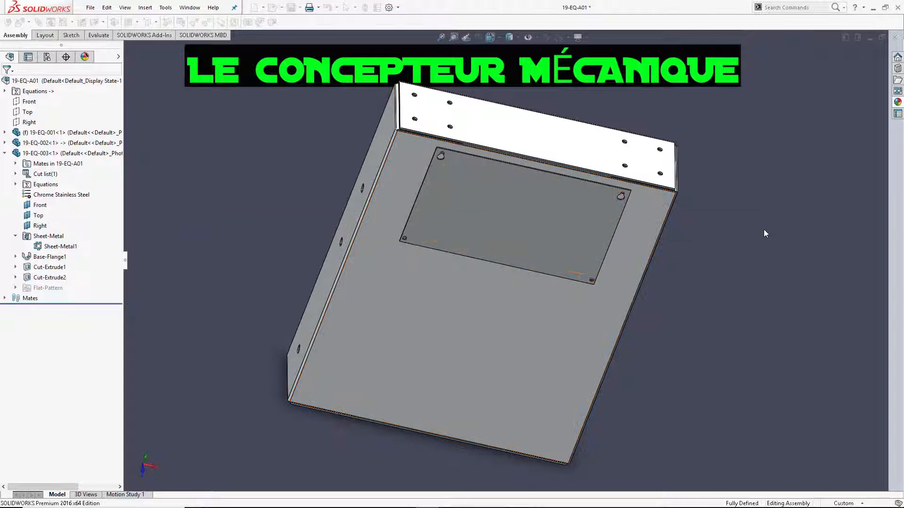
Step: Set the D1@Sketch1 width of enclosure 19-EQ-002 to 799 mm and save all modified documents
scroll(538, 224, "down", 5)
left_click(379, 236)
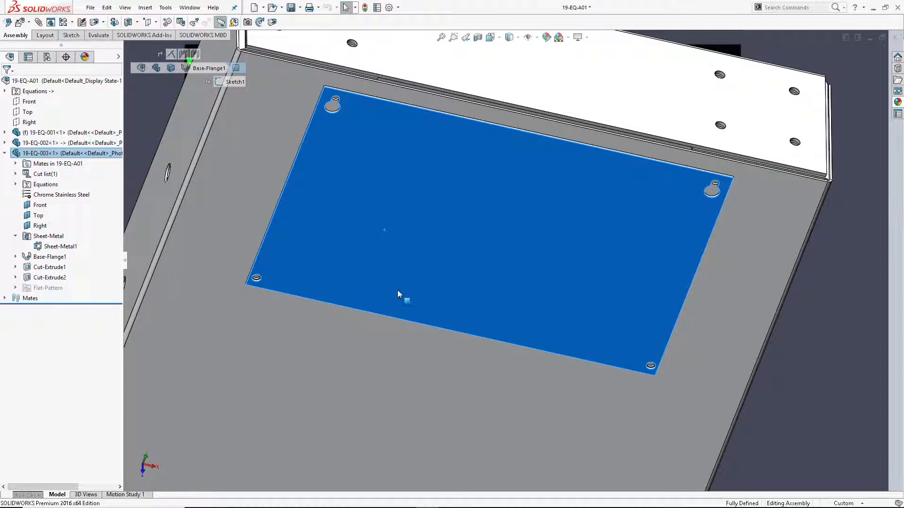
left_click(337, 417)
scroll(336, 416, "up", 4)
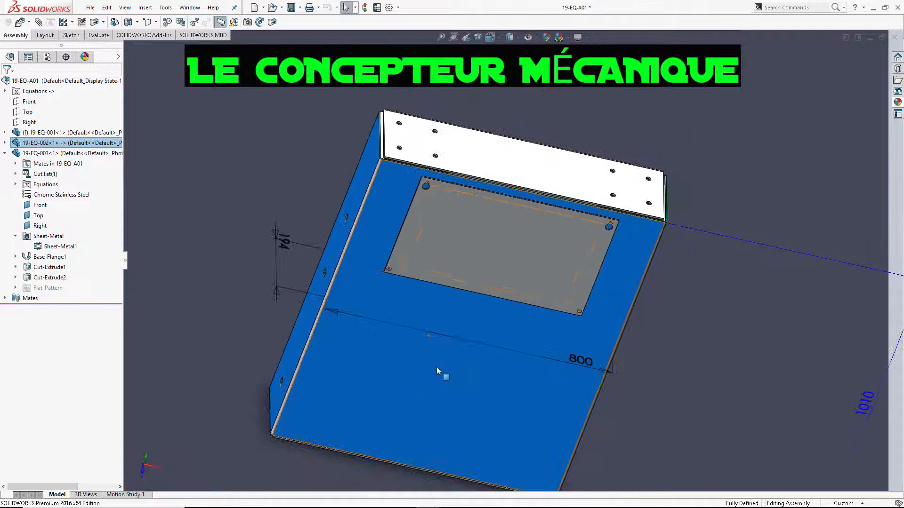
double_click(577, 364)
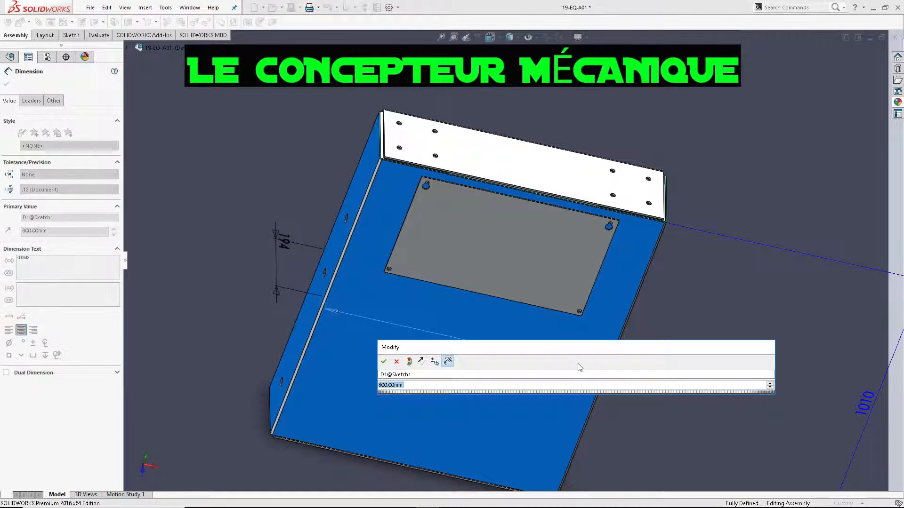
type("799")
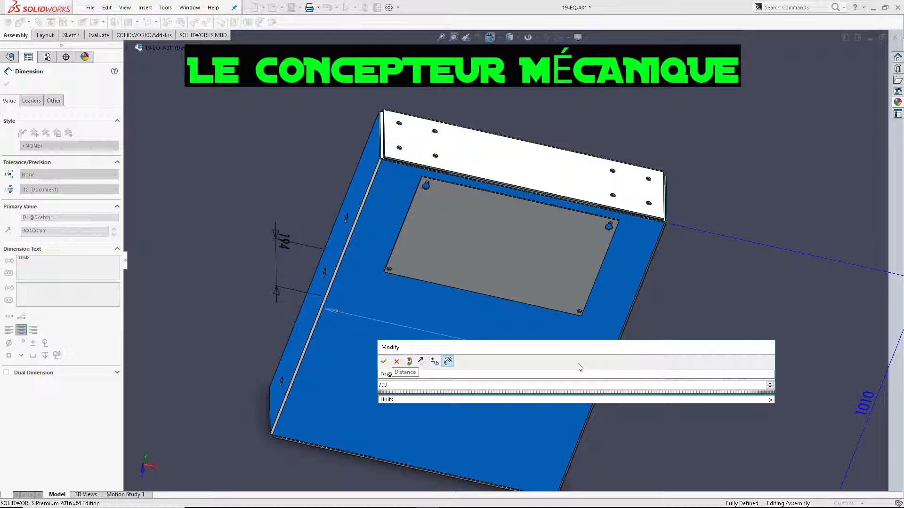
key("Return")
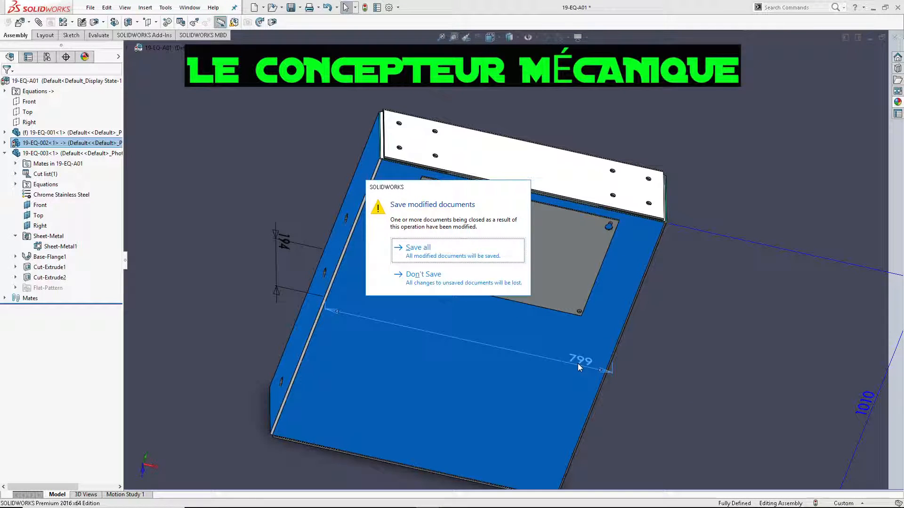
key("Return")
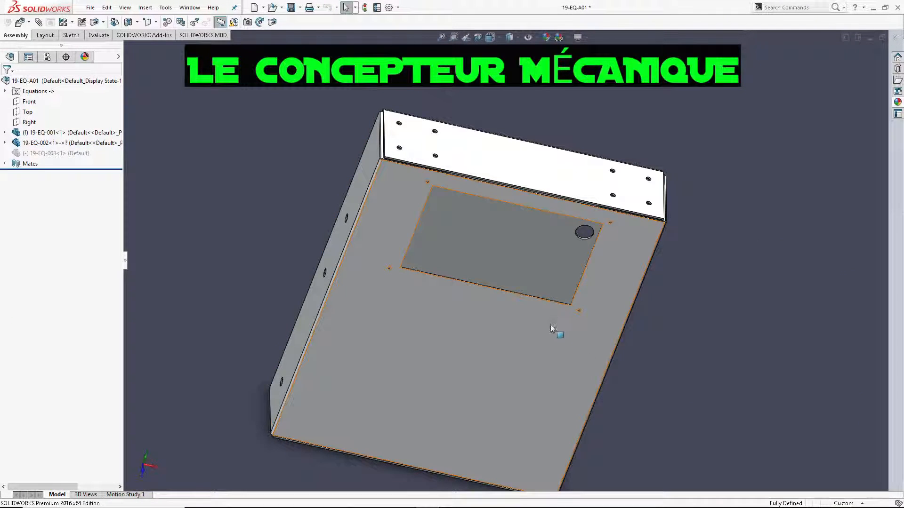
left_click(468, 309)
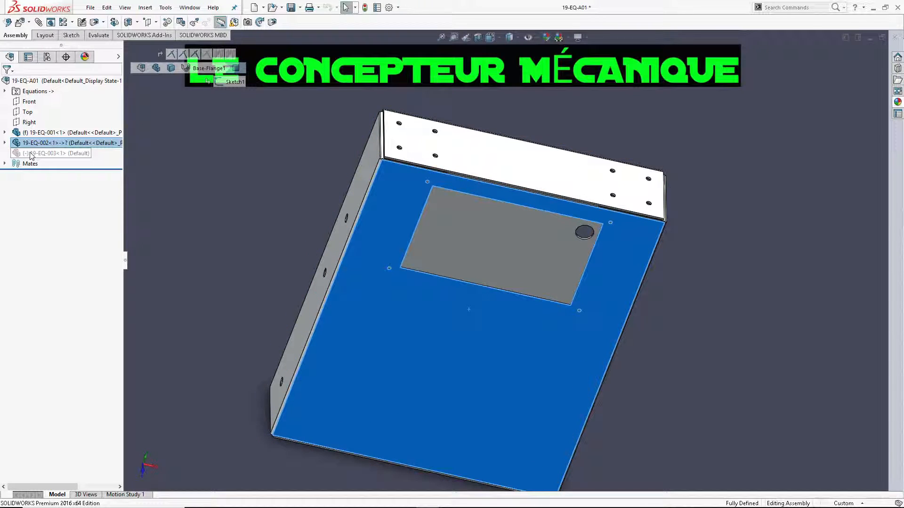
Step: Set the D1@Sketch1 width of enclosure 19-EQ-002 to 802 mm, rebuild the assembly and select the plate
double_click(406, 325)
double_click(588, 360)
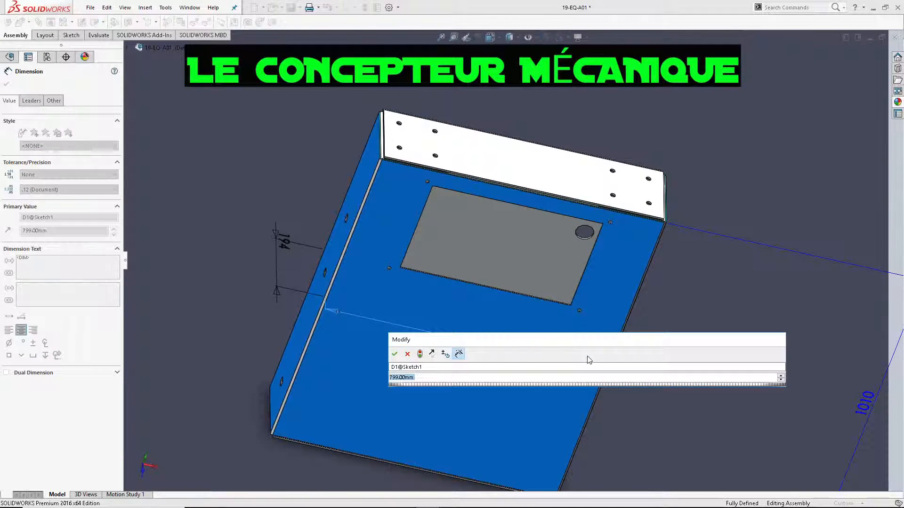
type("800")
key("Return")
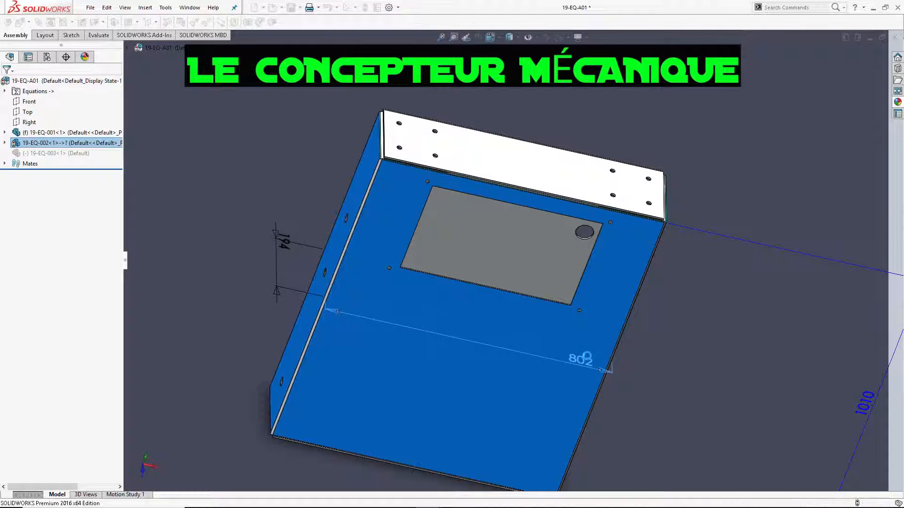
key("ctrl+b")
left_click(569, 292)
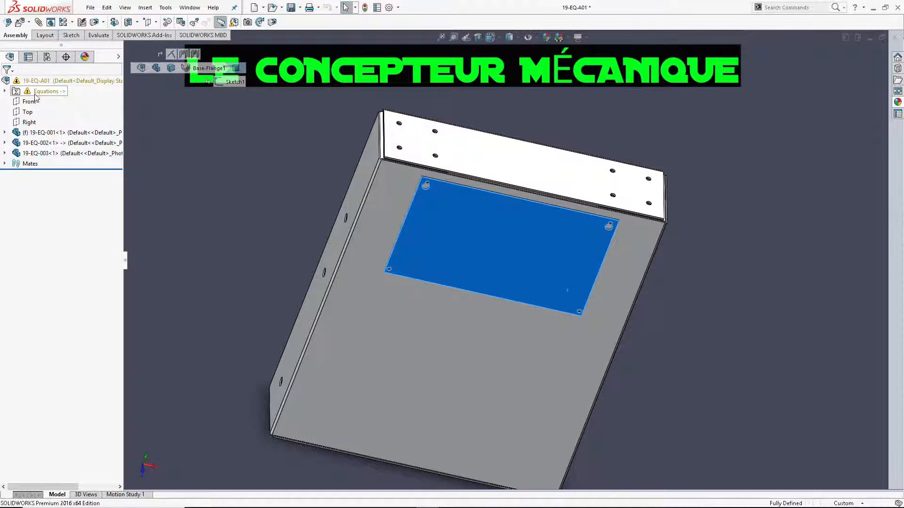
Step: Examine the assembly's equations in the dimension, ordered, sketch and equation views, and close them without changing anything
right_click(52, 93)
left_click(71, 101)
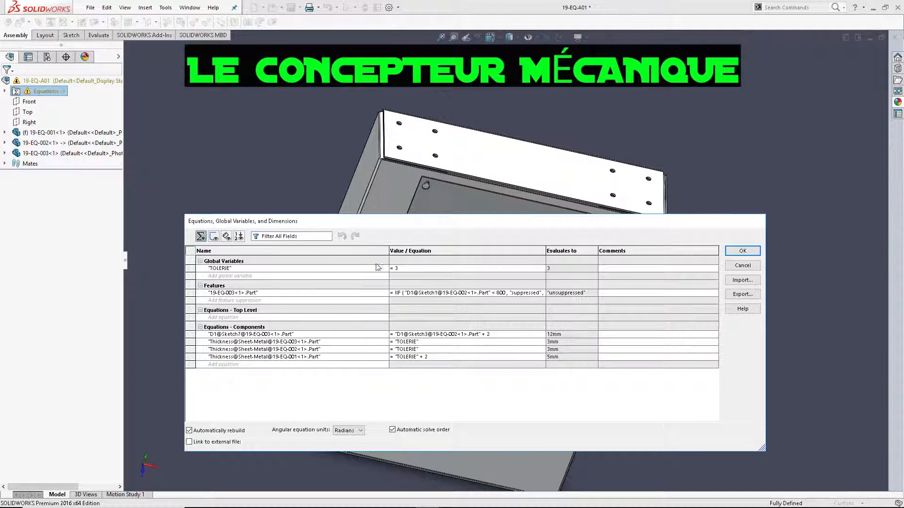
left_click(227, 237)
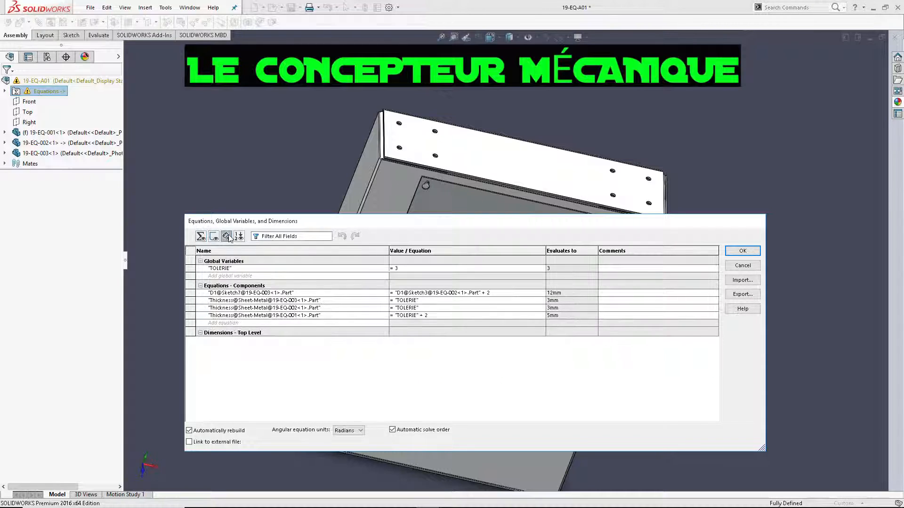
left_click(240, 236)
left_click(213, 238)
left_click(202, 237)
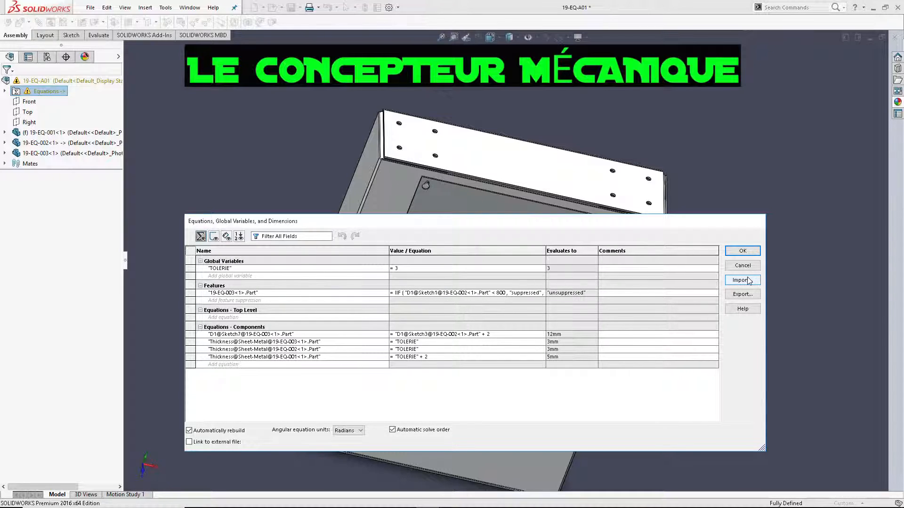
left_click(742, 266)
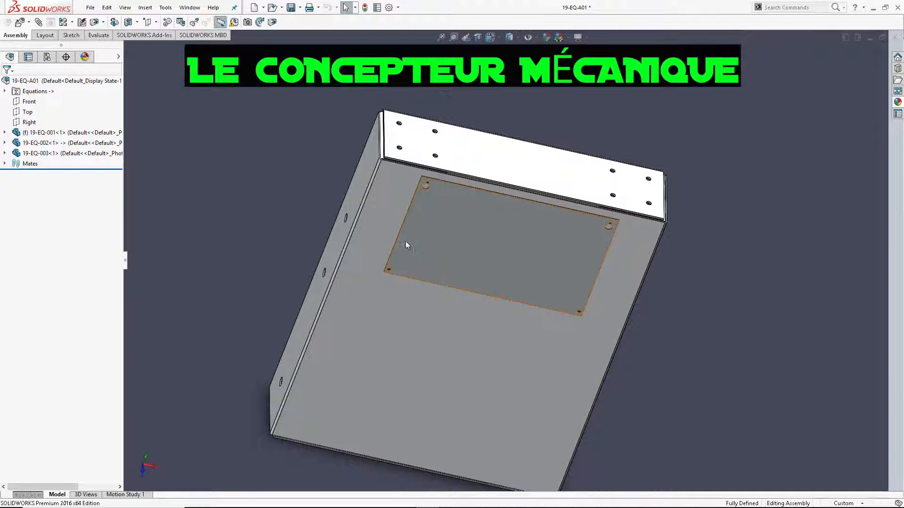
Step: Set the D1@Sketch1 width of enclosure 19-EQ-002 to 798 mm and rebuild the assembly
scroll(488, 247, "down", 3)
middle_click_drag(488, 247, 425, 246)
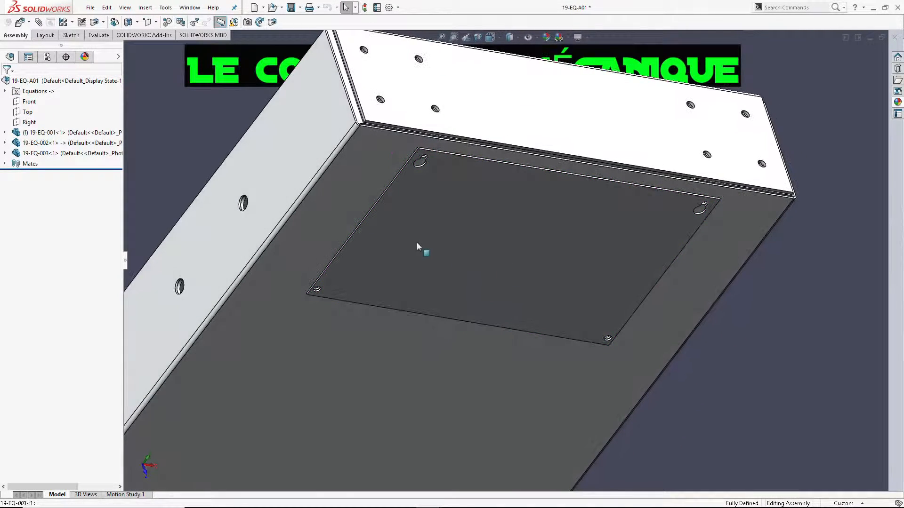
left_click(369, 330)
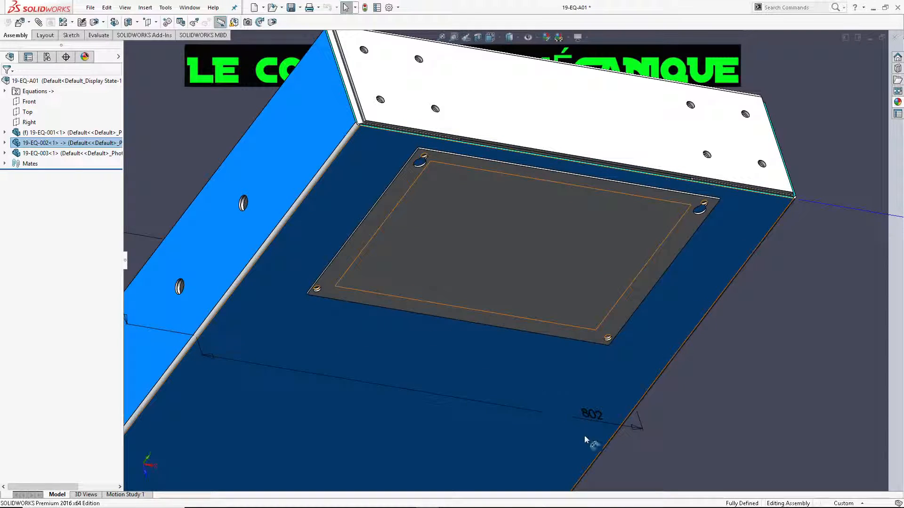
left_click(601, 418)
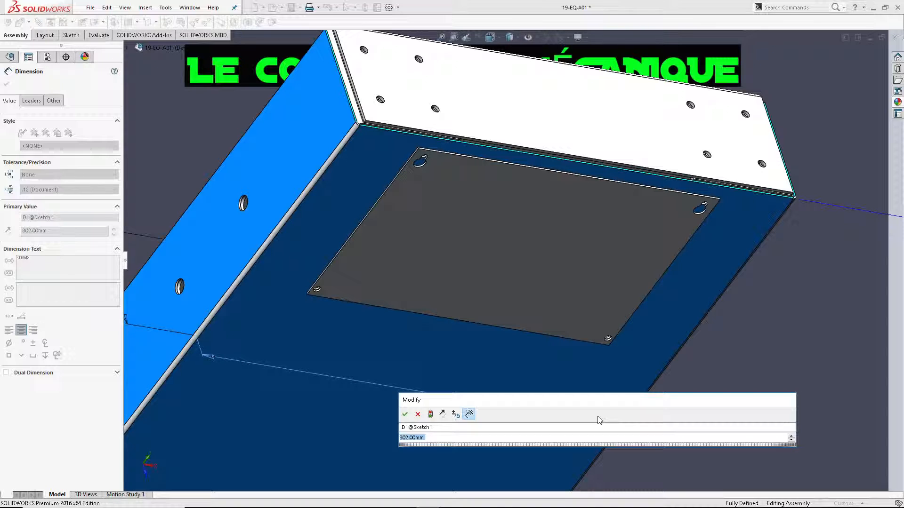
type("798")
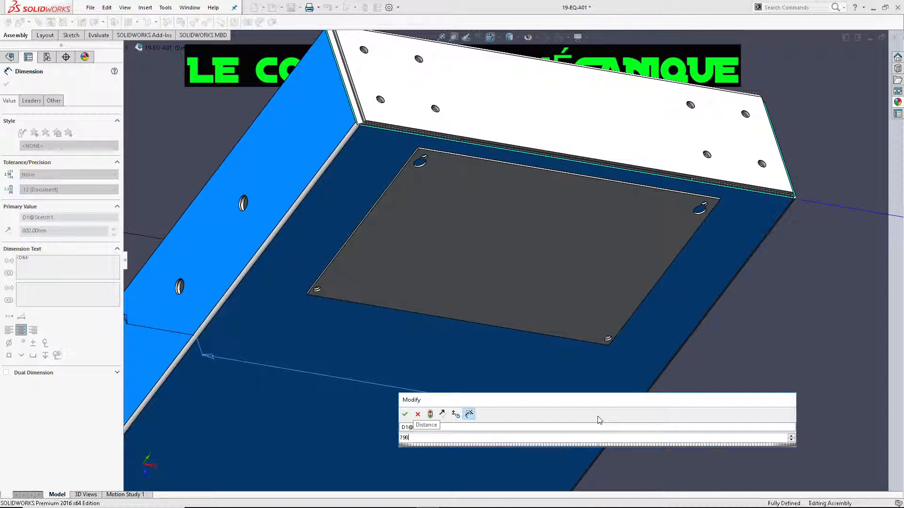
key("Return")
key("ctrl+b")
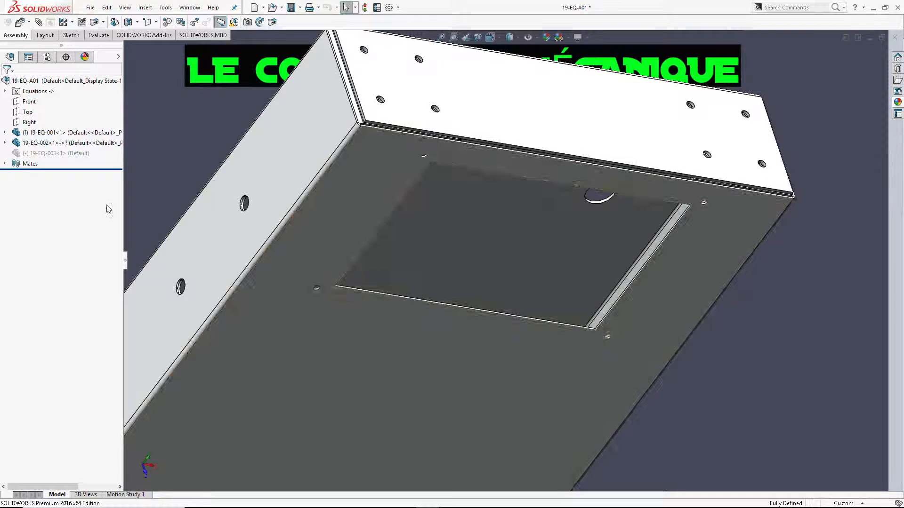
Step: Try twice to unsuppress plate 19-EQ-003 manually, overriding its suppression equation
right_click(41, 154)
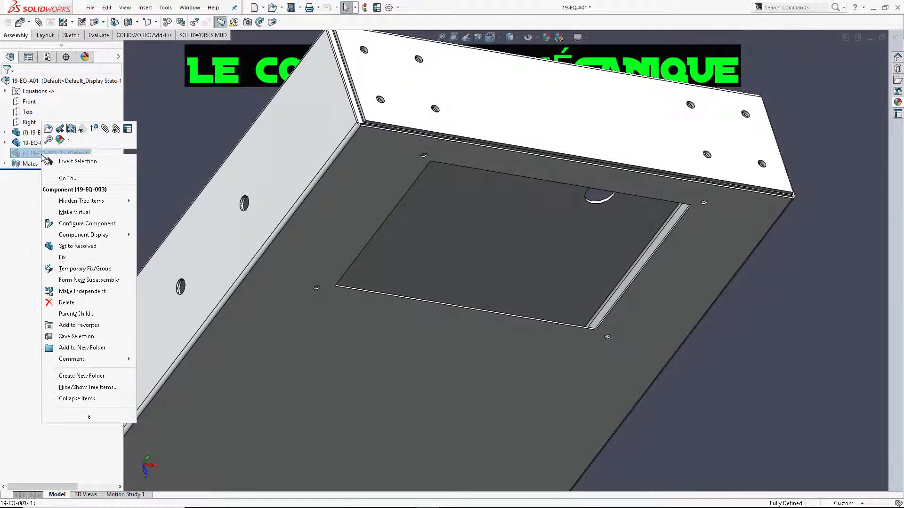
left_click(94, 135)
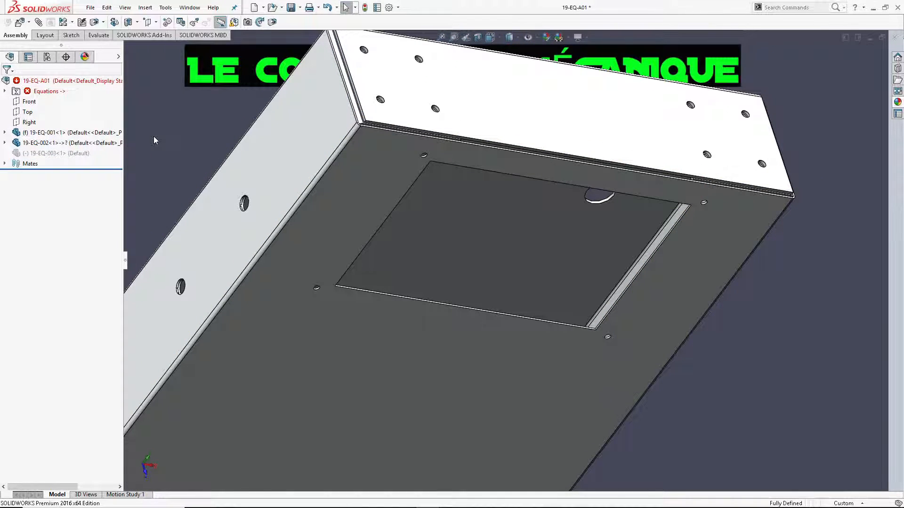
right_click(57, 153)
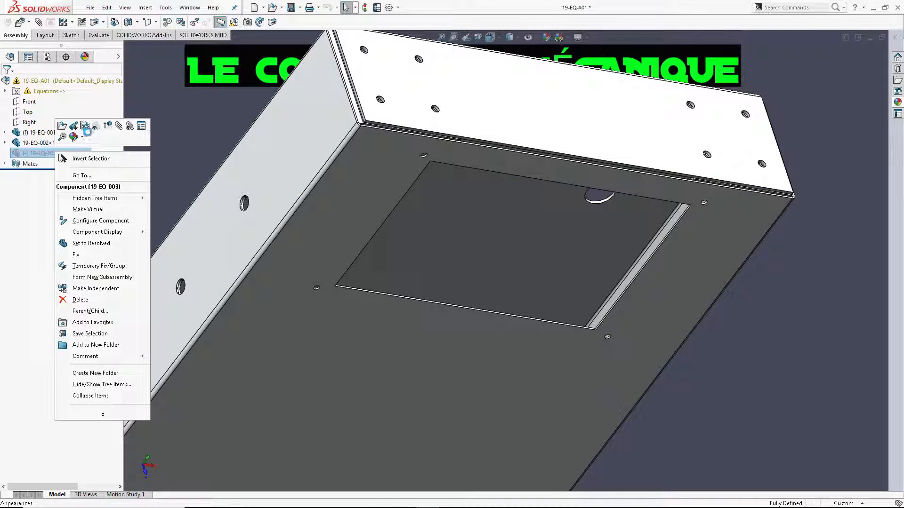
left_click(108, 129)
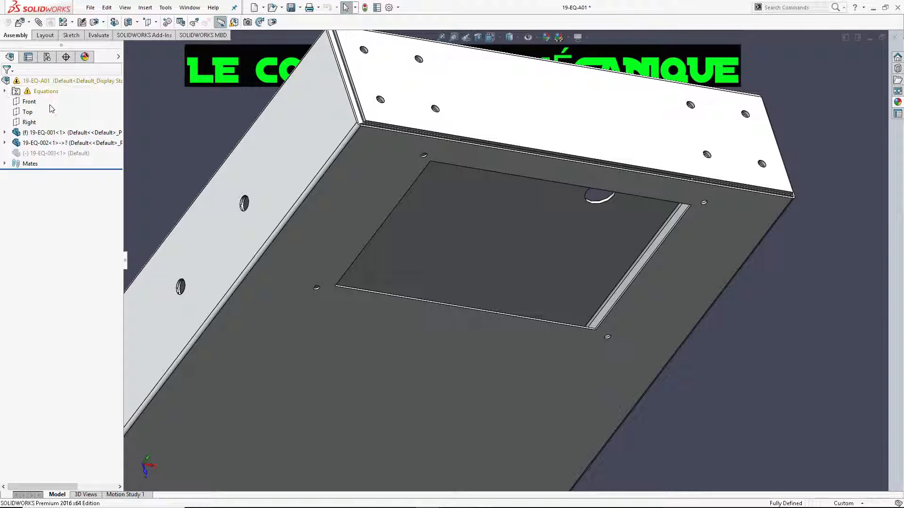
Step: Set the D1@Sketch1 width of enclosure 19-EQ-002 to 803 mm and show the assembly in isometric view
left_click(401, 385)
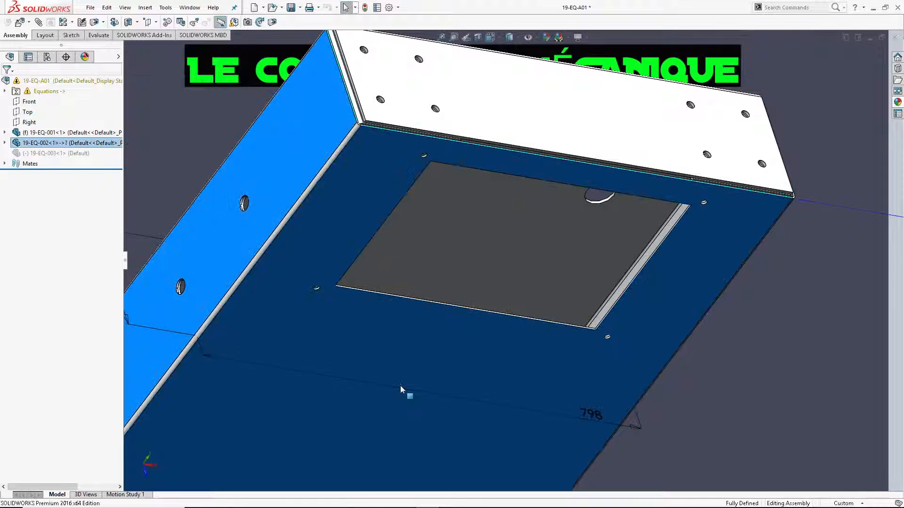
double_click(589, 415)
type("803")
key("Return")
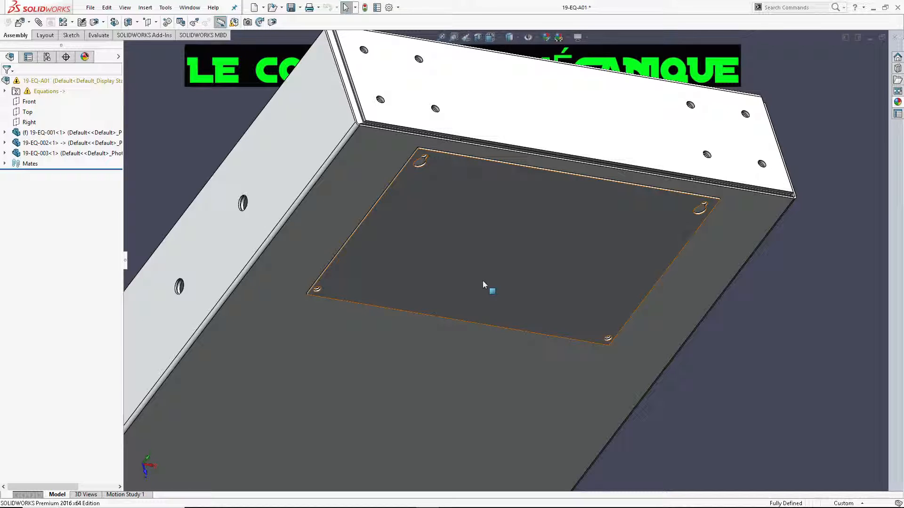
key("ctrl+7")
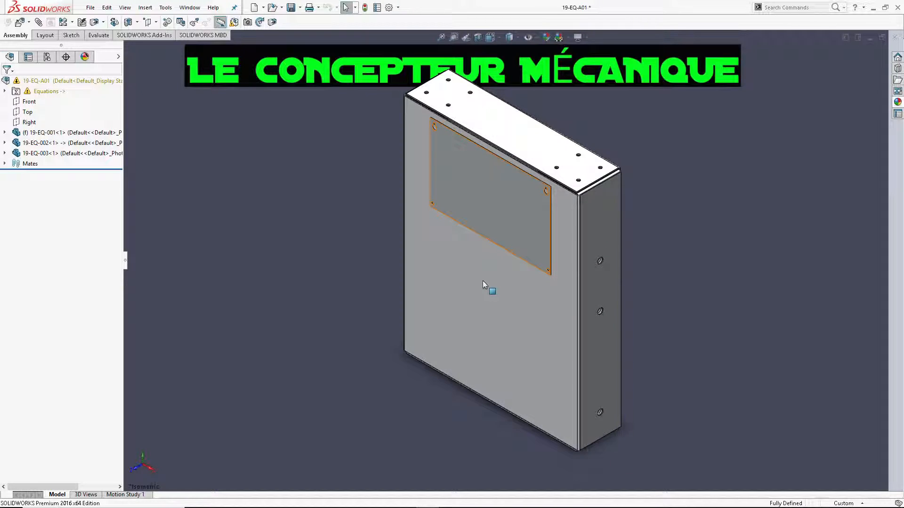